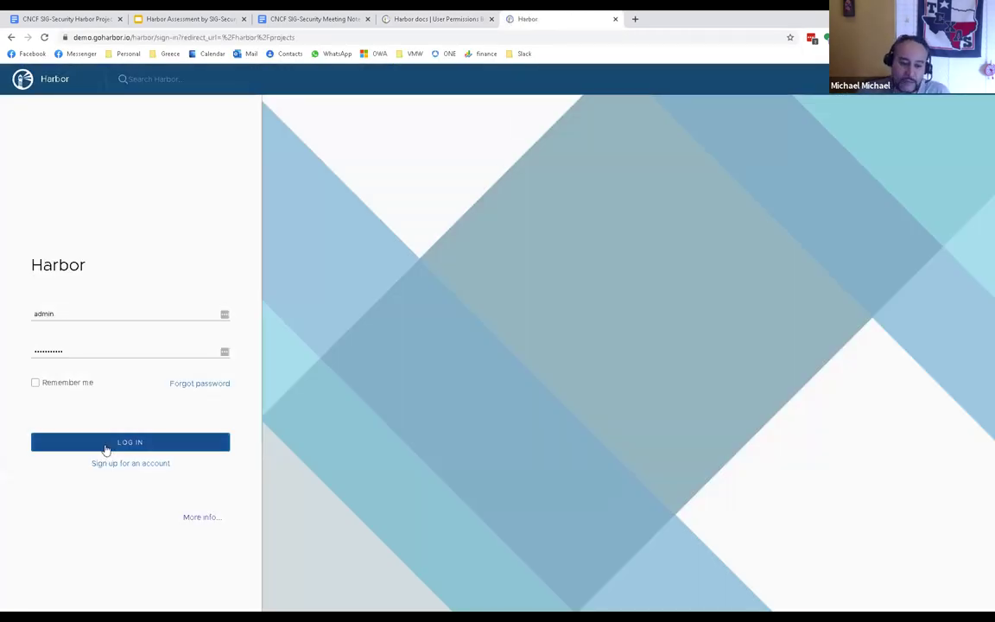
# Step: Log in with the prefilled admin credentials and open the demo1/nginx repository in the demo1 project
pyautogui.click(106, 444)
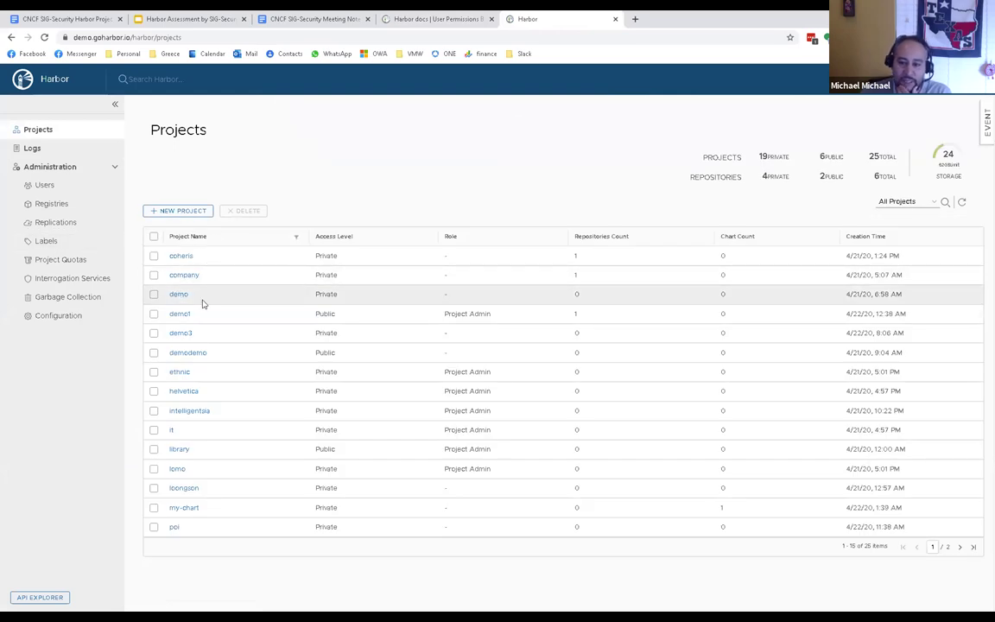
pyautogui.click(179, 315)
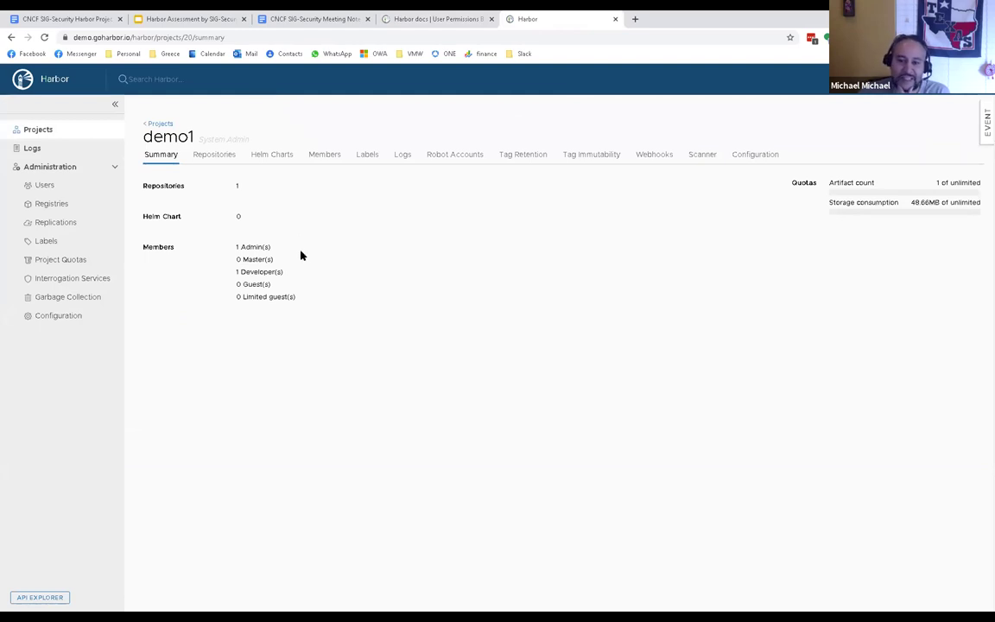
pyautogui.click(215, 160)
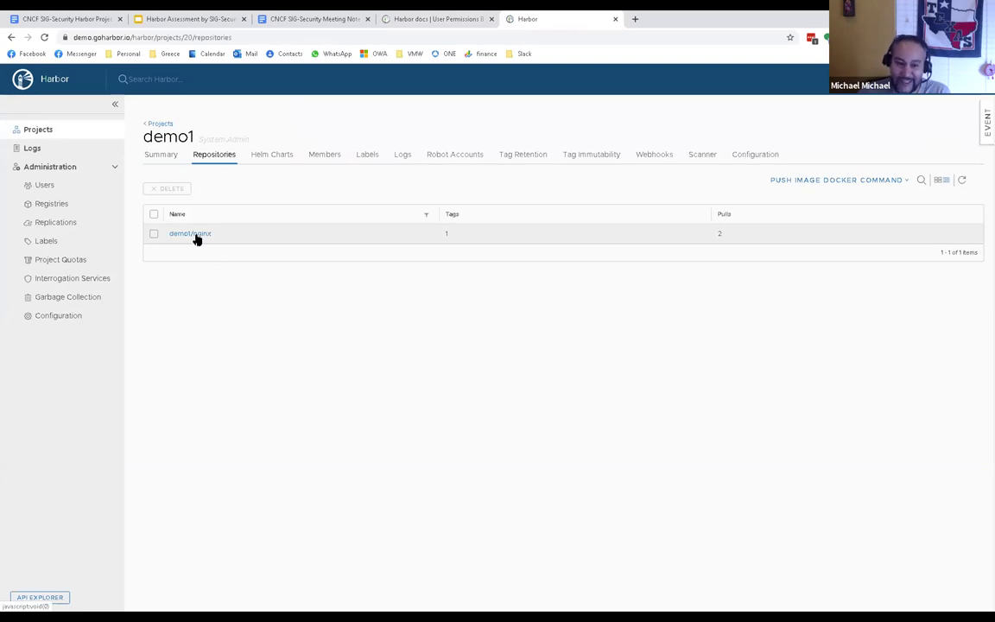
pyautogui.click(196, 236)
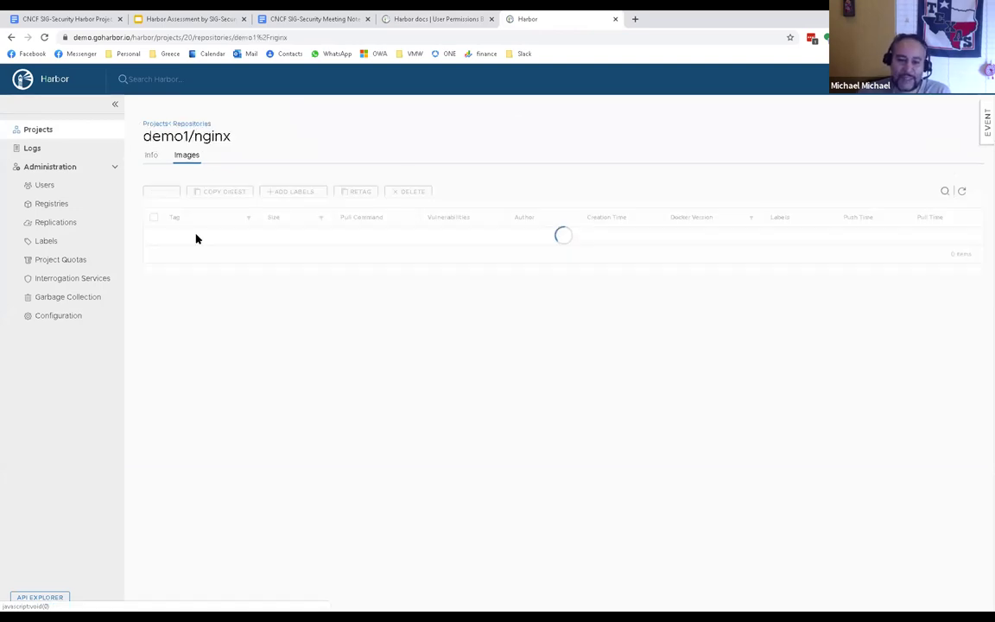
# Step: Open the v1 tag of demo1/nginx and review its vulnerability scan results
pyautogui.moveTo(350, 250)
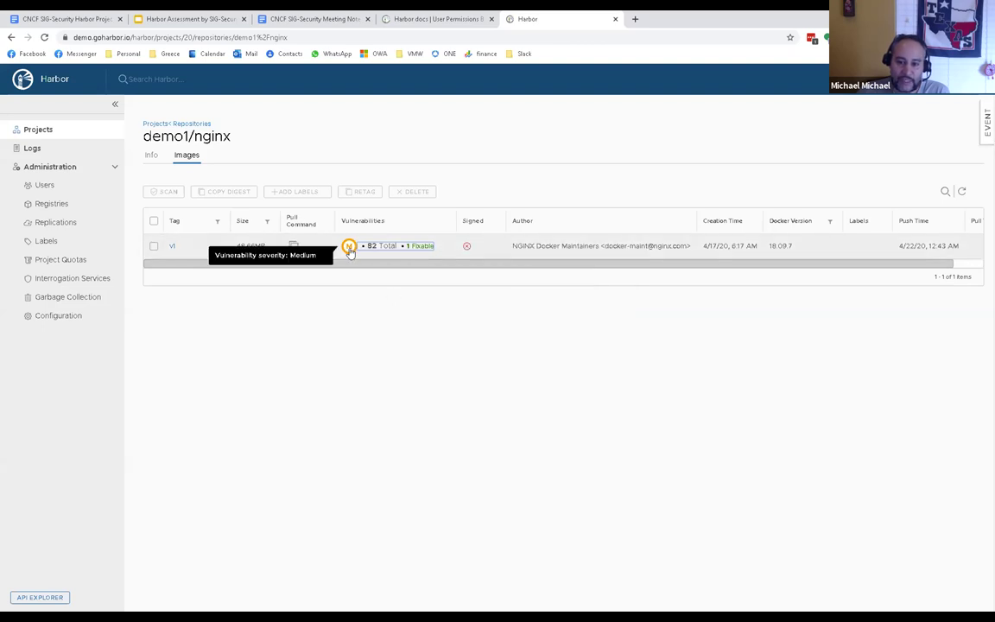
pyautogui.click(173, 247)
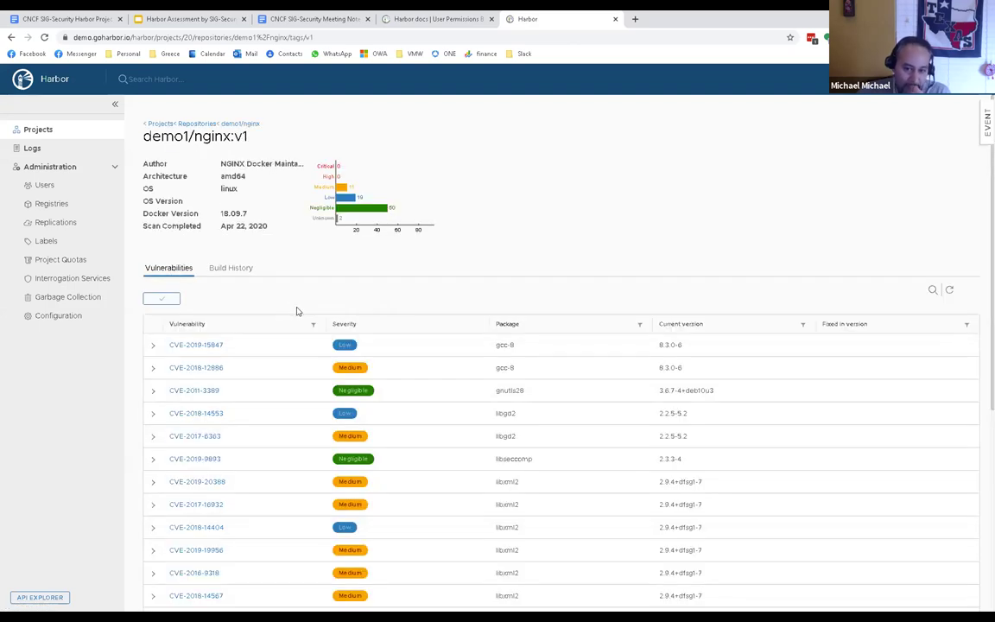
pyautogui.scroll(-3, 311, 322)
pyautogui.scroll(-1, 314, 322)
pyautogui.scroll(5, 313, 322)
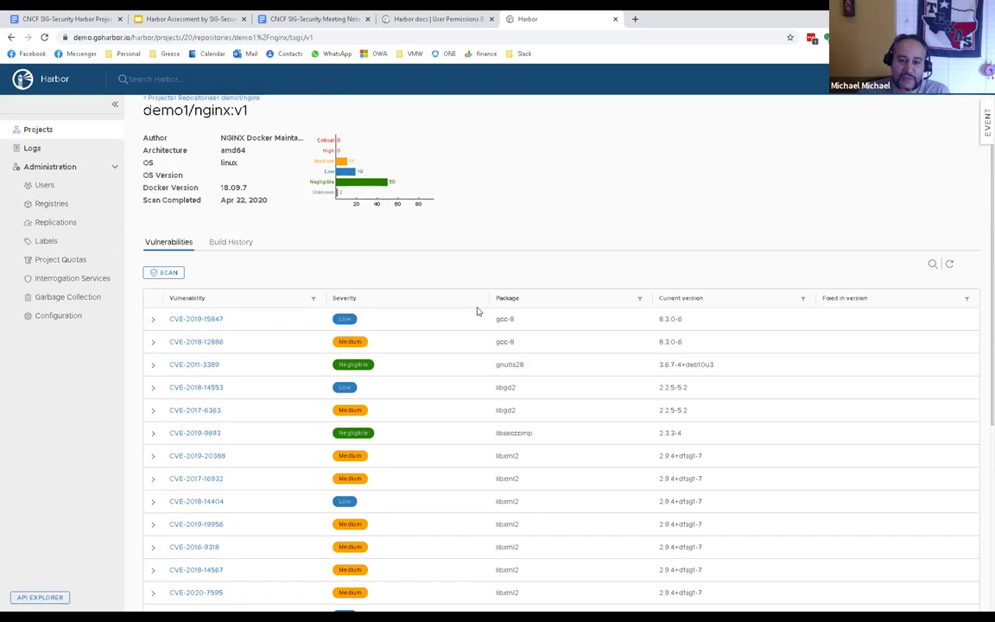
pyautogui.scroll(1, 478, 311)
# Step: Return to the demo1 project and view its Helm charts
pyautogui.hotkey('alt', 'Left')
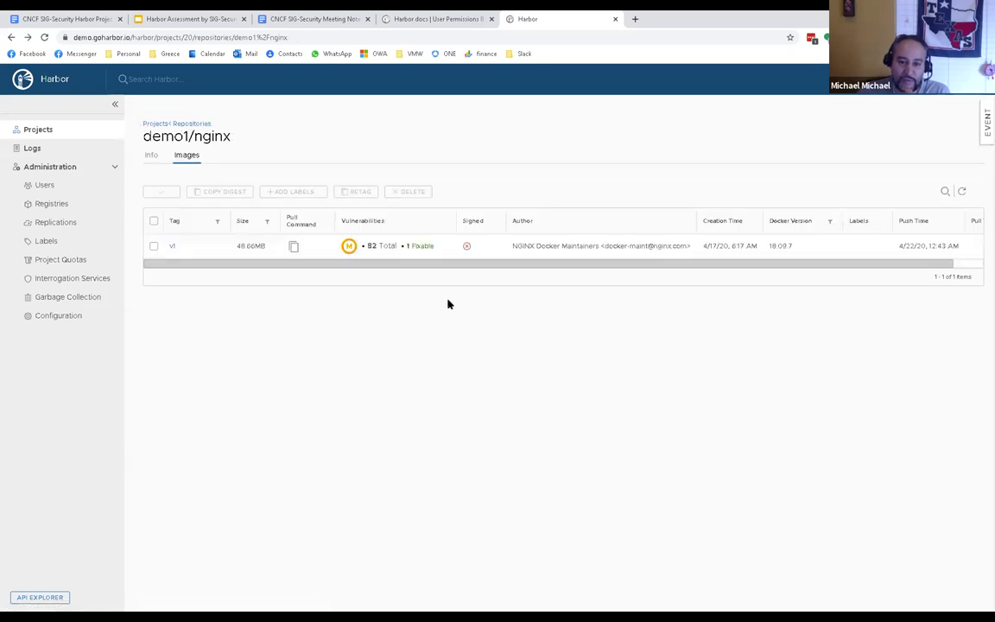
pyautogui.hotkey('alt', 'Left')
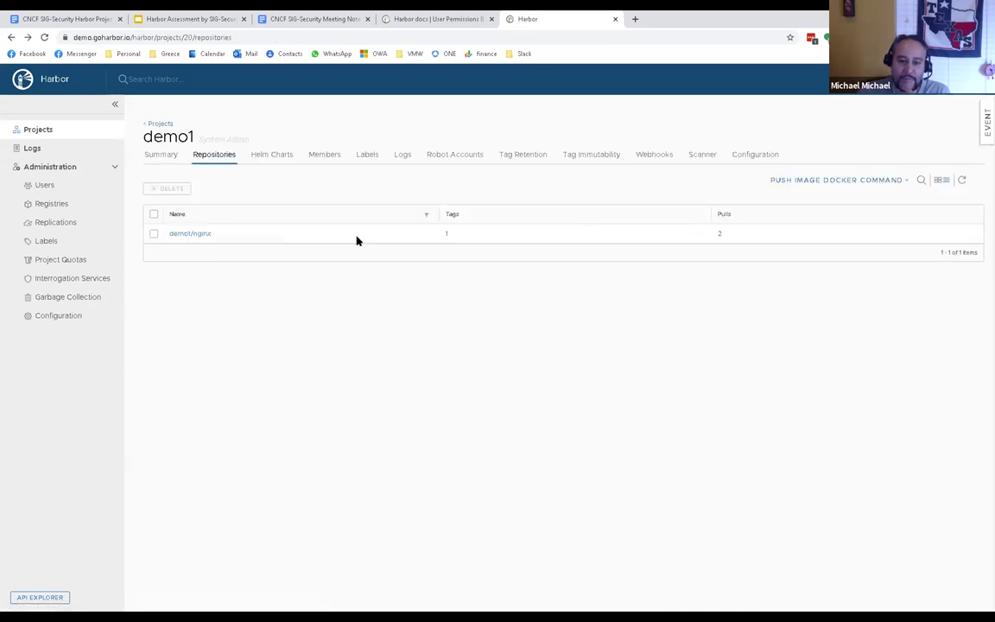
pyautogui.click(262, 159)
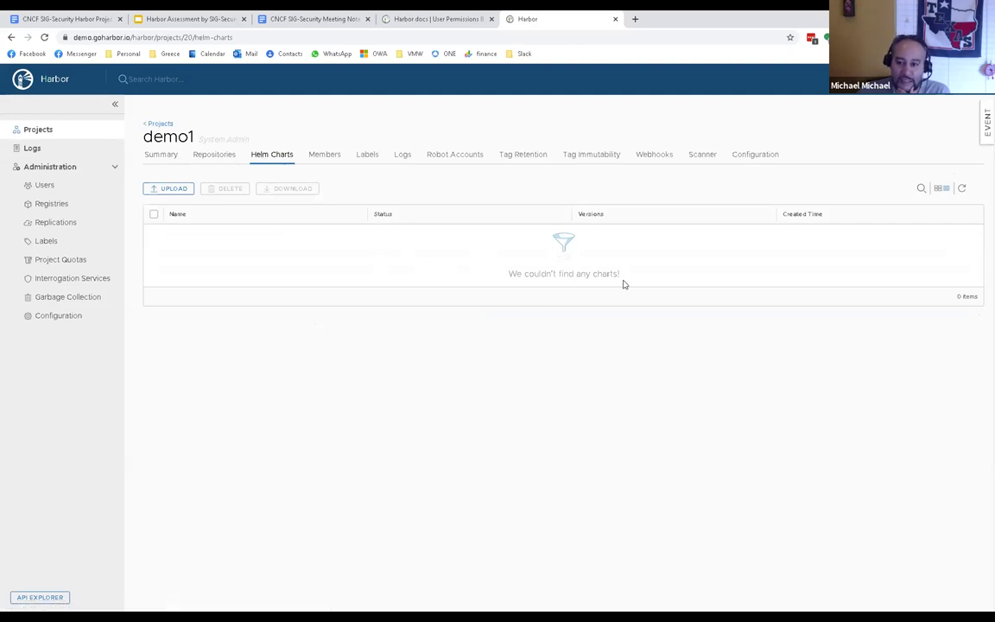
# Step: Try to add a new member to the demo1 project by entering the user's name and assigning the Guest role
pyautogui.click(318, 160)
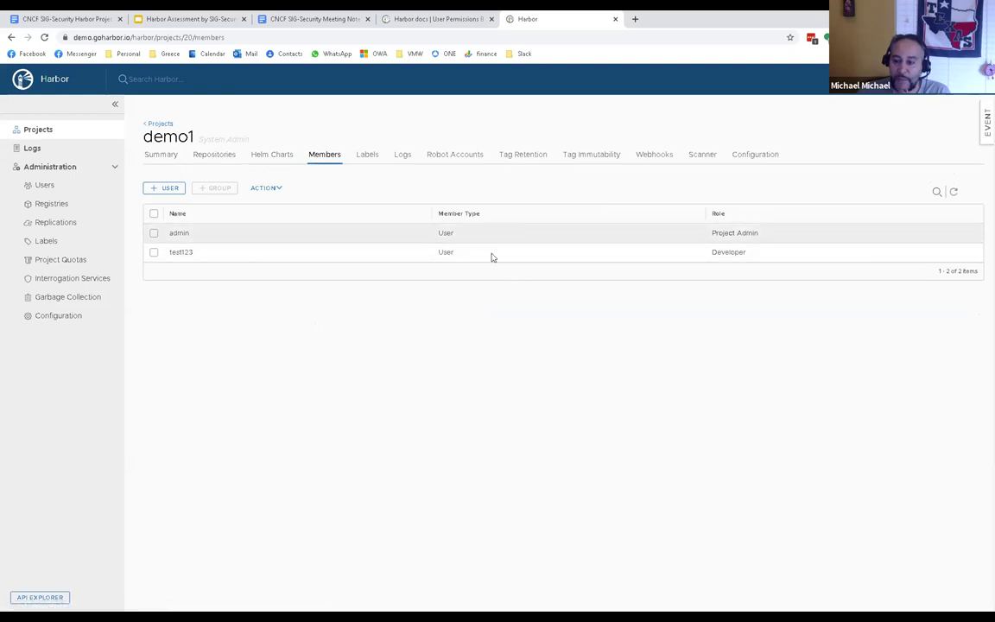
pyautogui.click(157, 188)
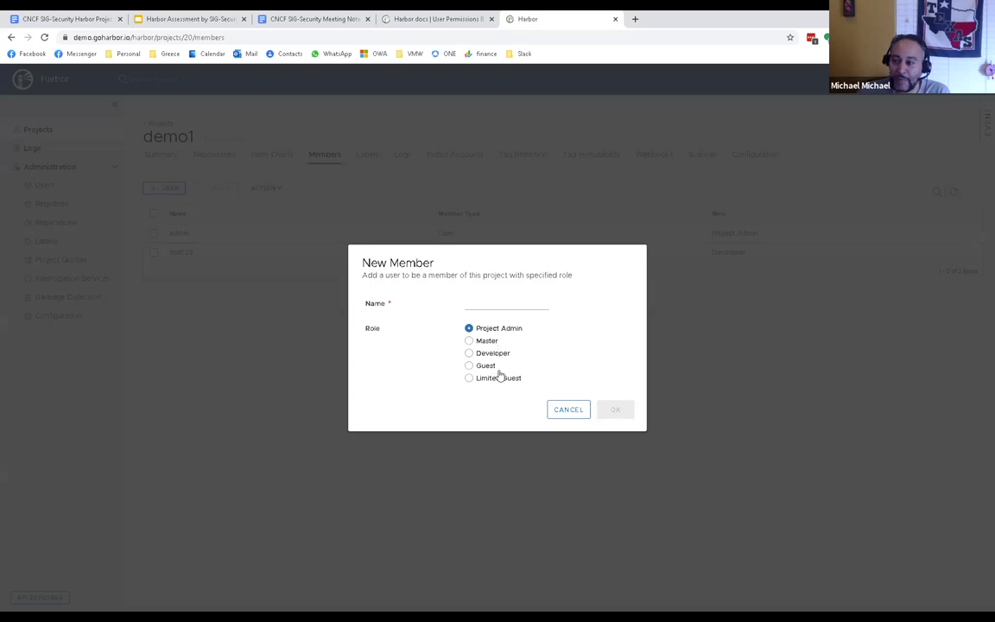
pyautogui.click(478, 301)
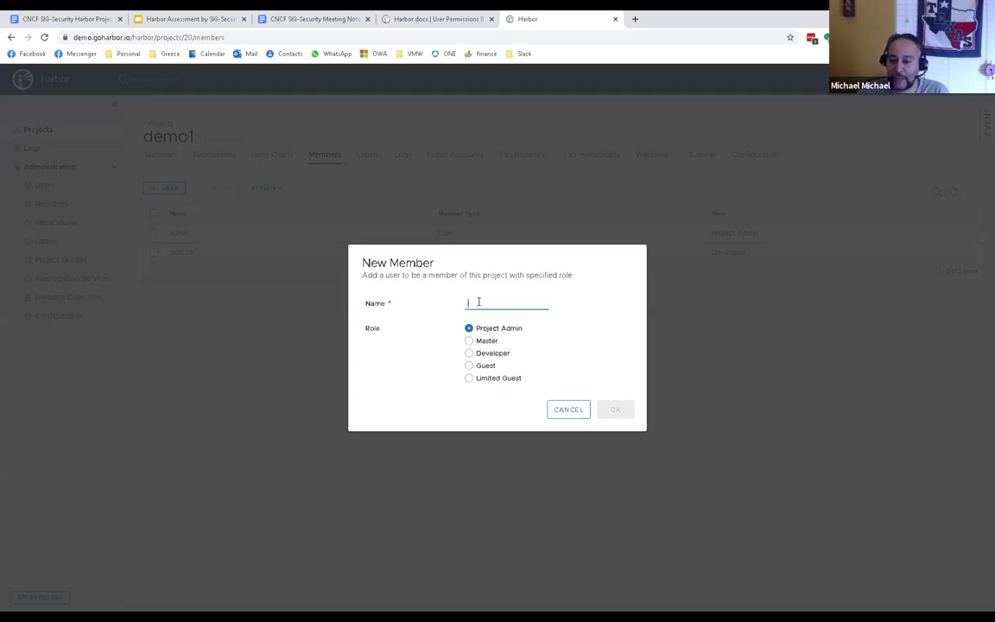
pyautogui.write('andres')
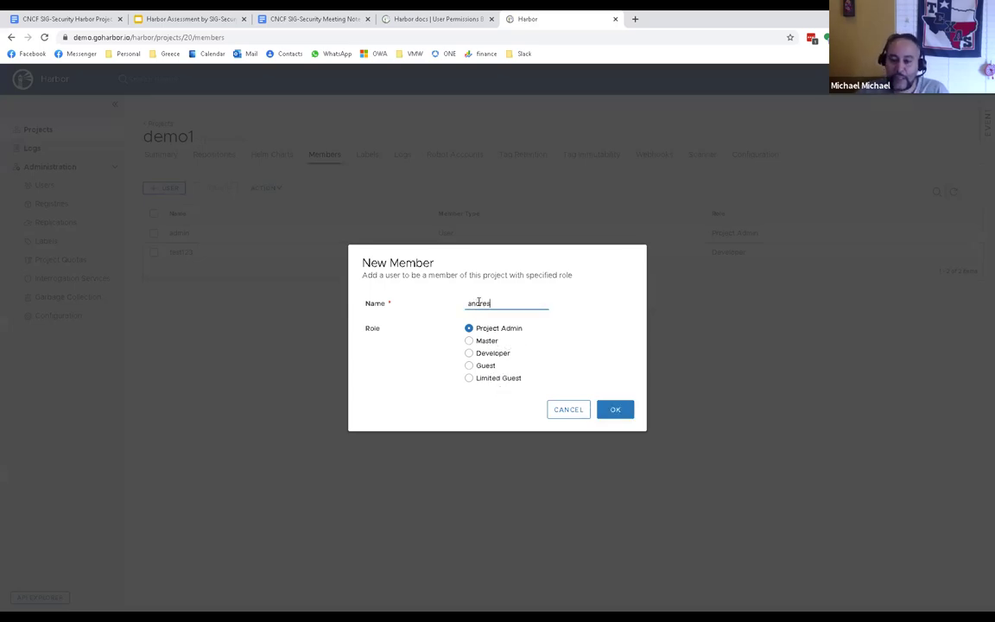
pyautogui.click(480, 367)
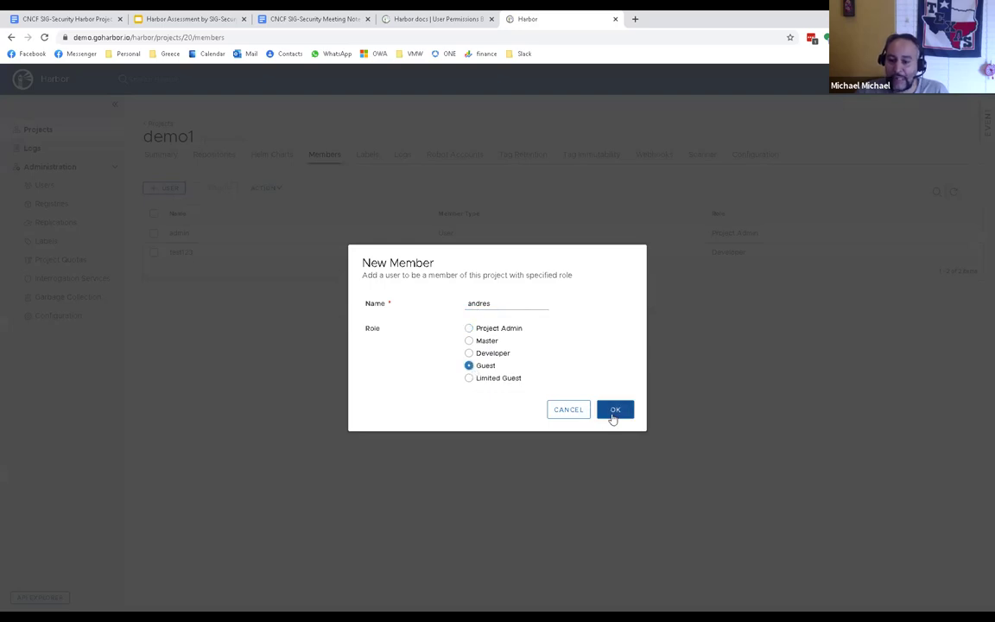
pyautogui.click(614, 411)
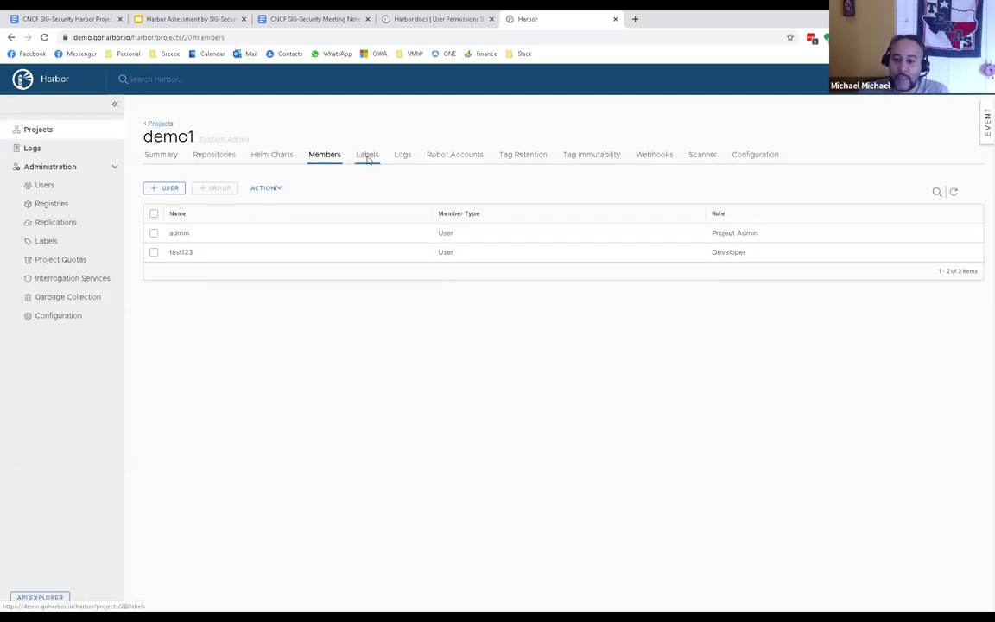
# Step: Check the demo1 project's logs and create a robot account with a name ending in CICD, keeping image push and pull permissions
pyautogui.click(402, 158)
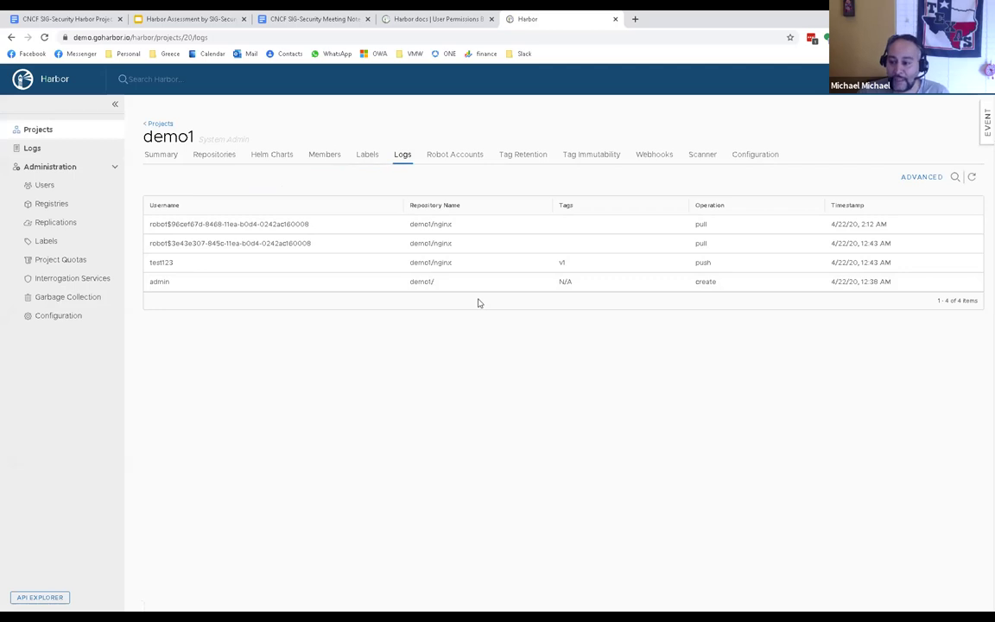
pyautogui.click(445, 158)
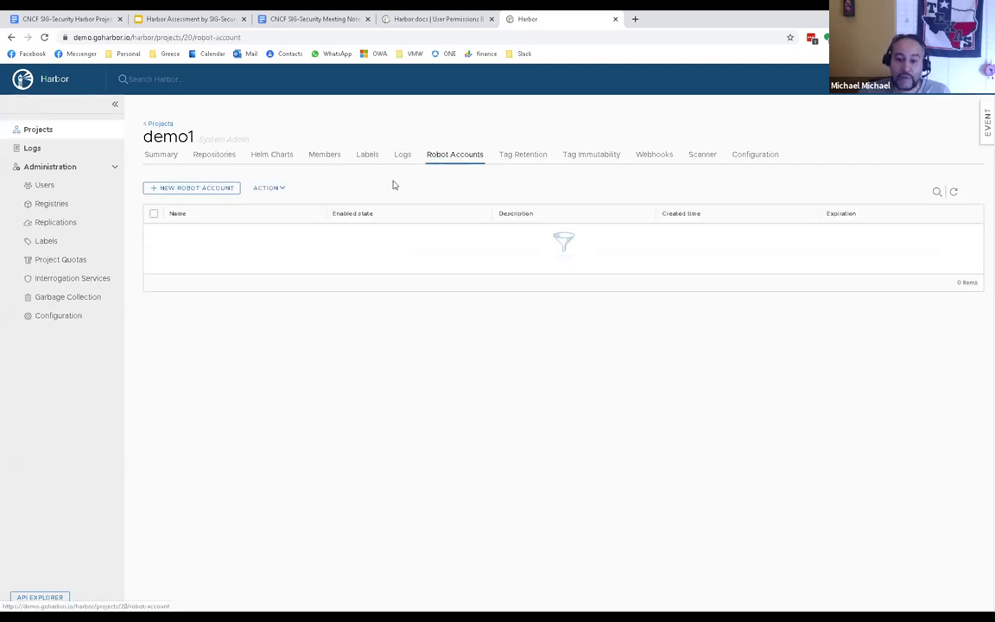
pyautogui.click(212, 189)
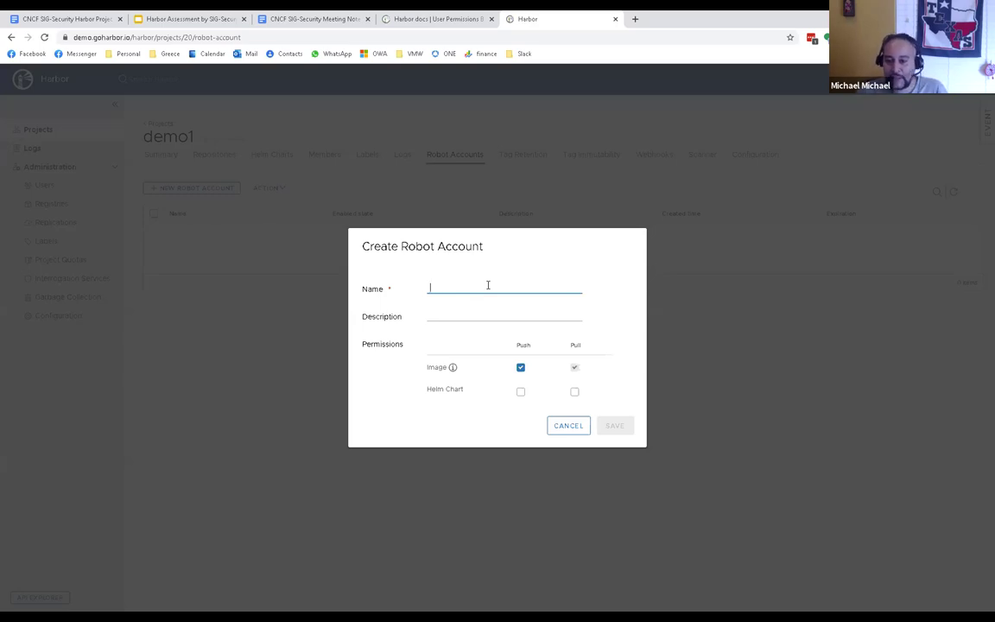
pyautogui.write('andres')
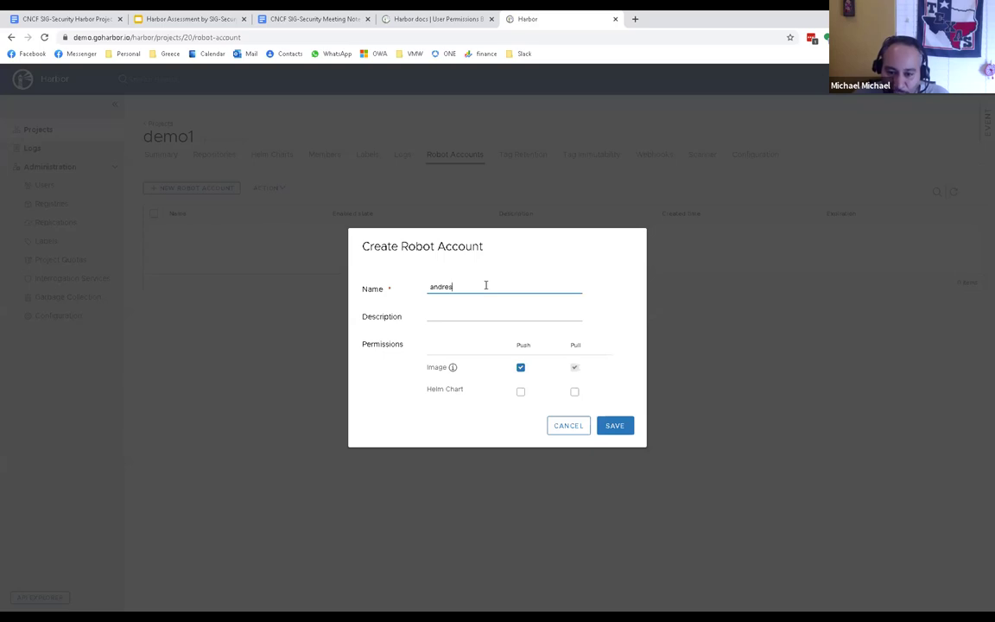
pyautogui.write('CICD')
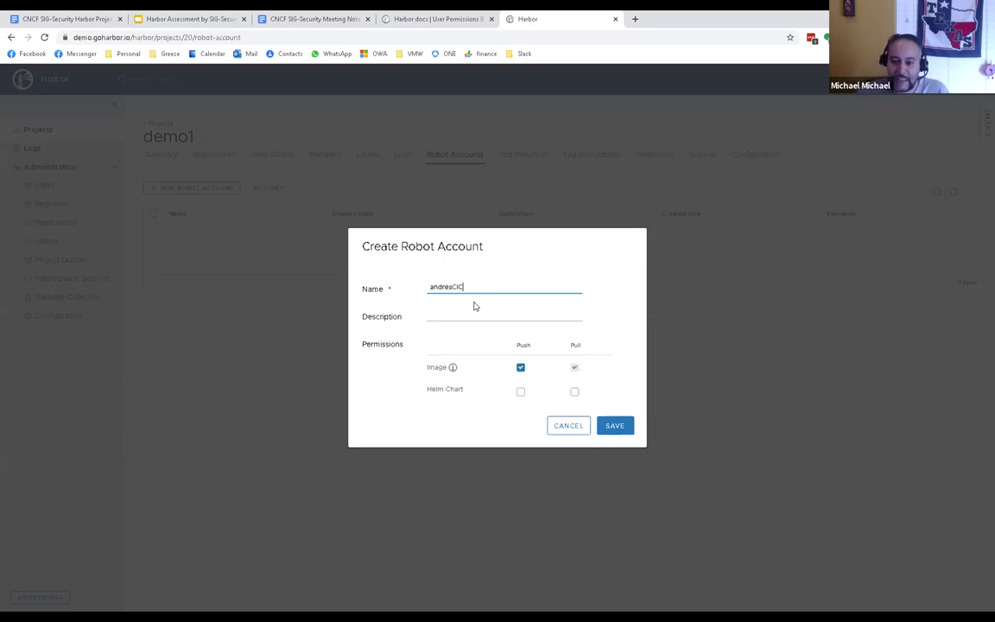
pyautogui.click(495, 328)
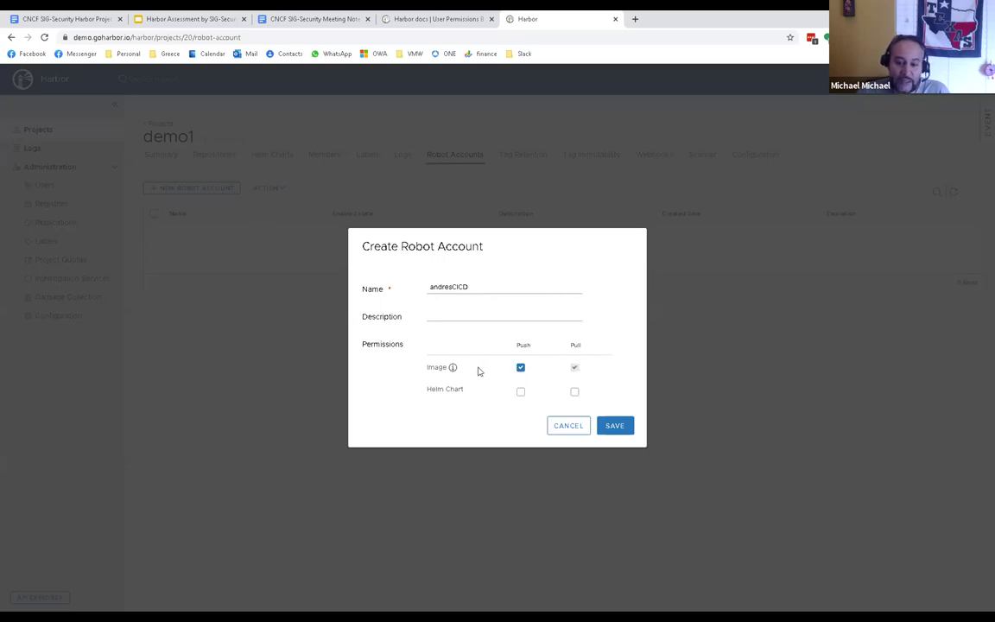
pyautogui.moveTo(453, 369)
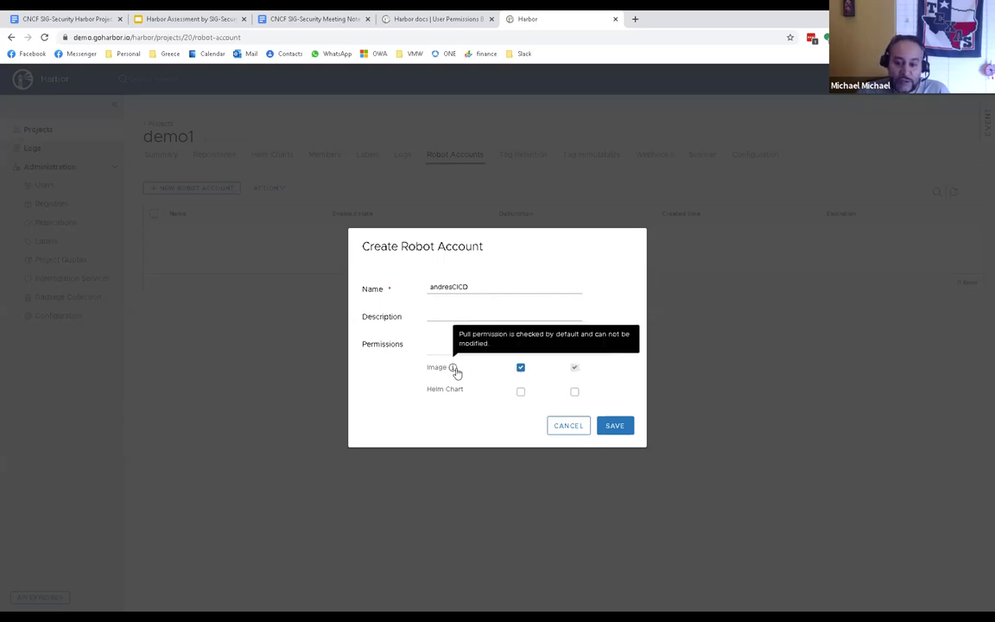
pyautogui.click(614, 427)
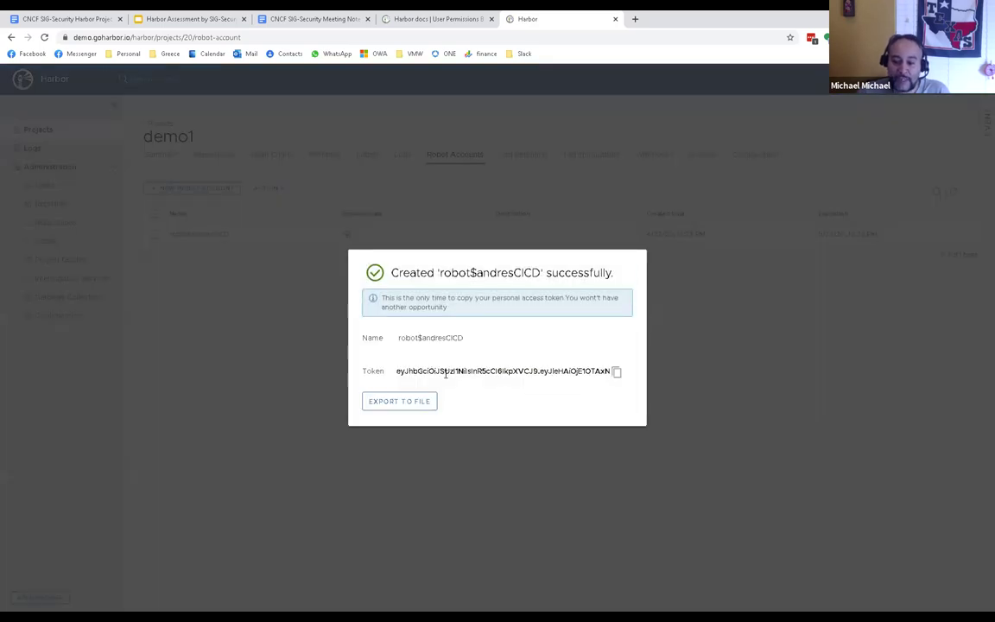
# Step: Copy the access token of the newly created robot account
pyautogui.doubleClick(445, 375)
pyautogui.tripleClick(544, 381)
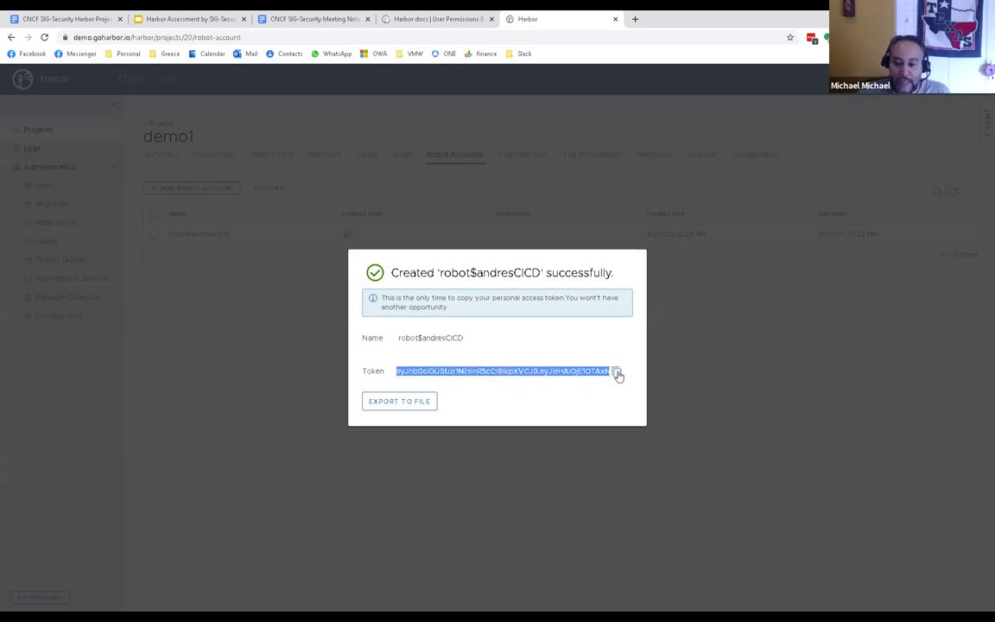
pyautogui.click(617, 372)
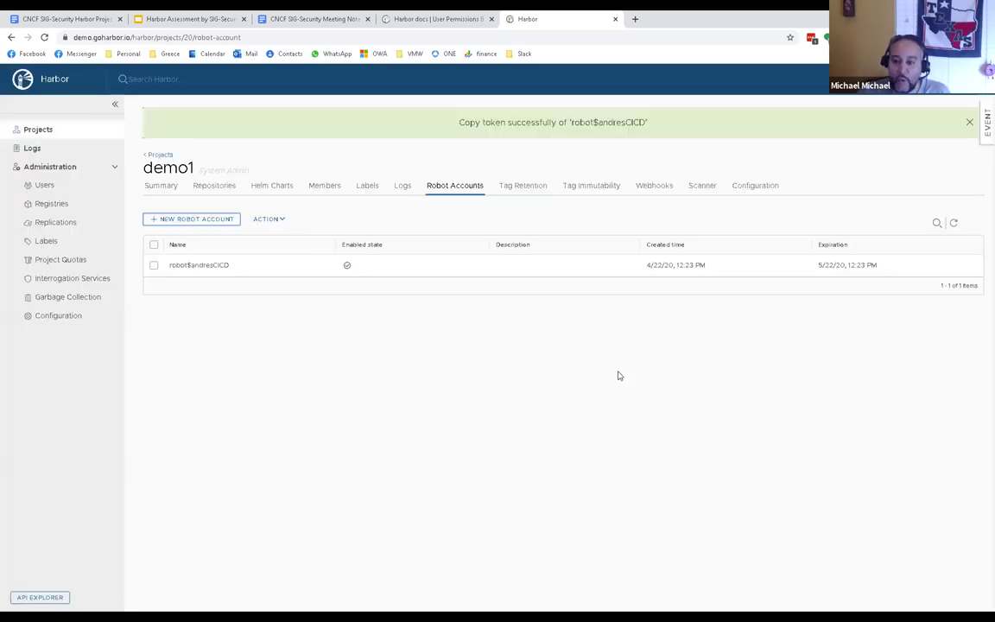
# Step: Select the new robot account and examine the actions available for it, along with its listed name
pyautogui.click(153, 265)
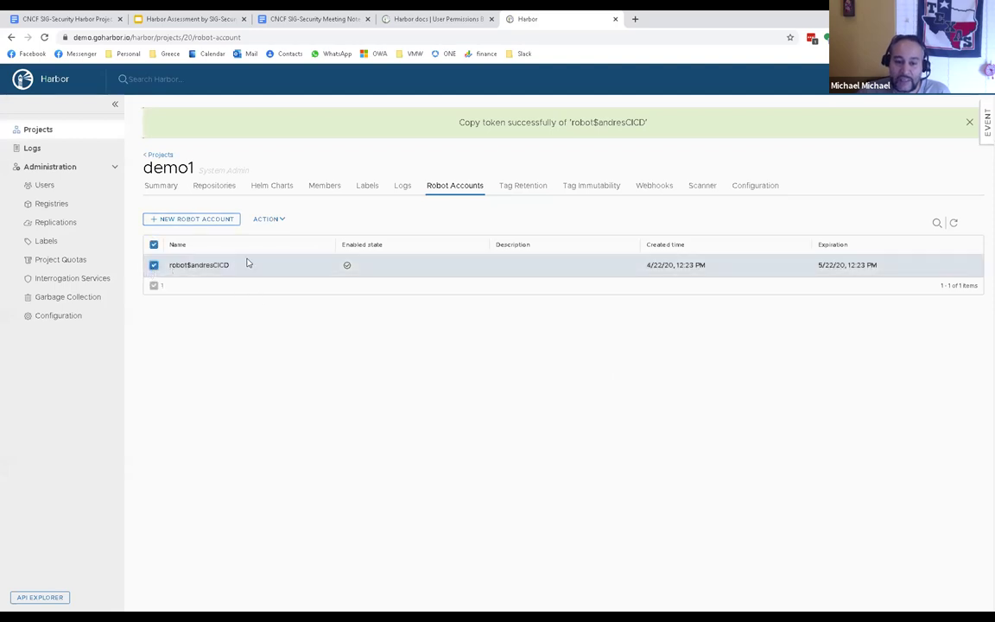
pyautogui.click(270, 219)
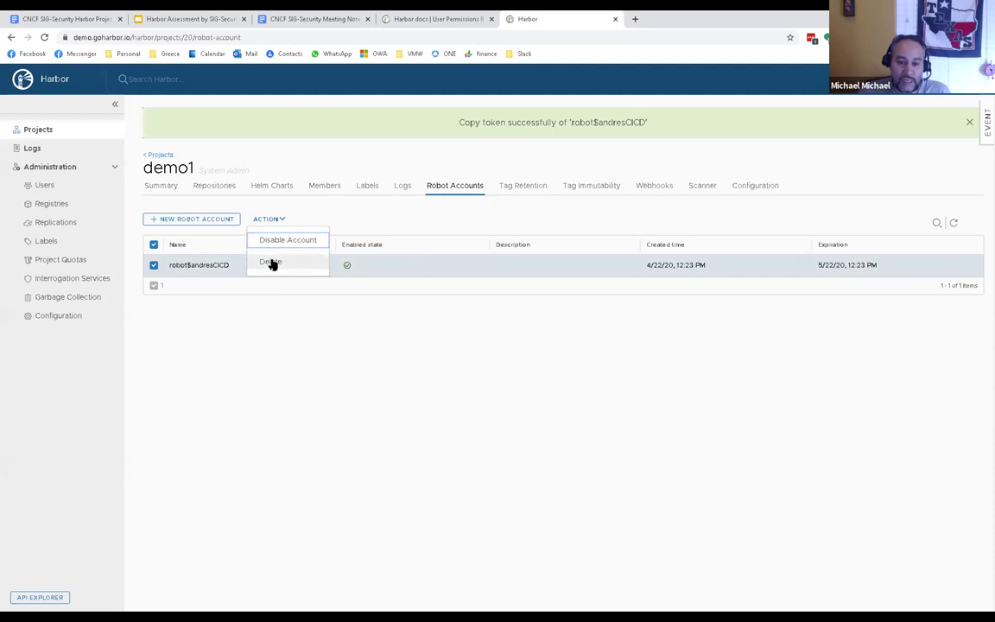
pyautogui.click(286, 321)
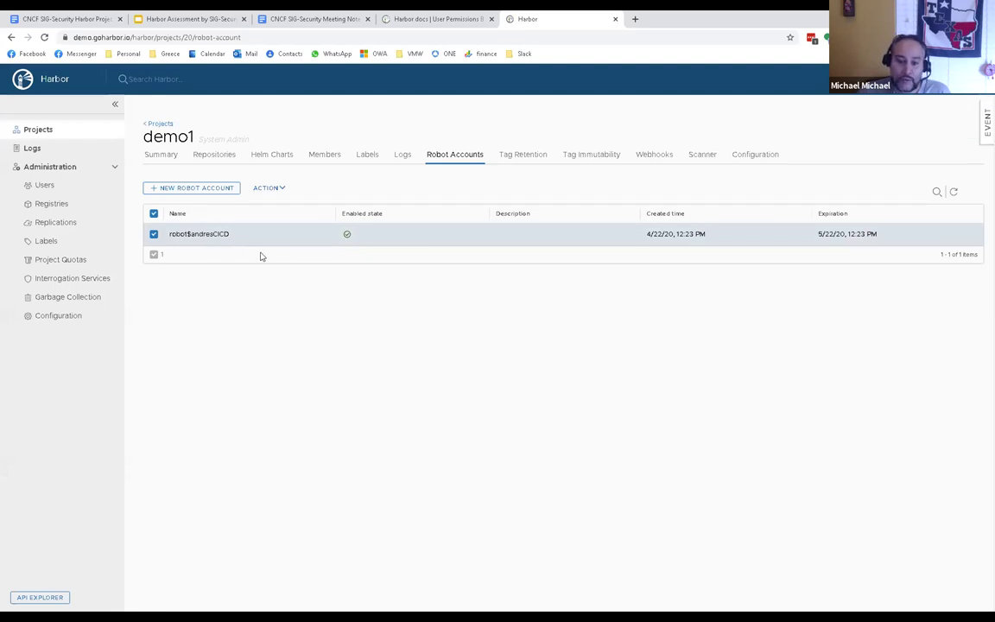
pyautogui.doubleClick(204, 235)
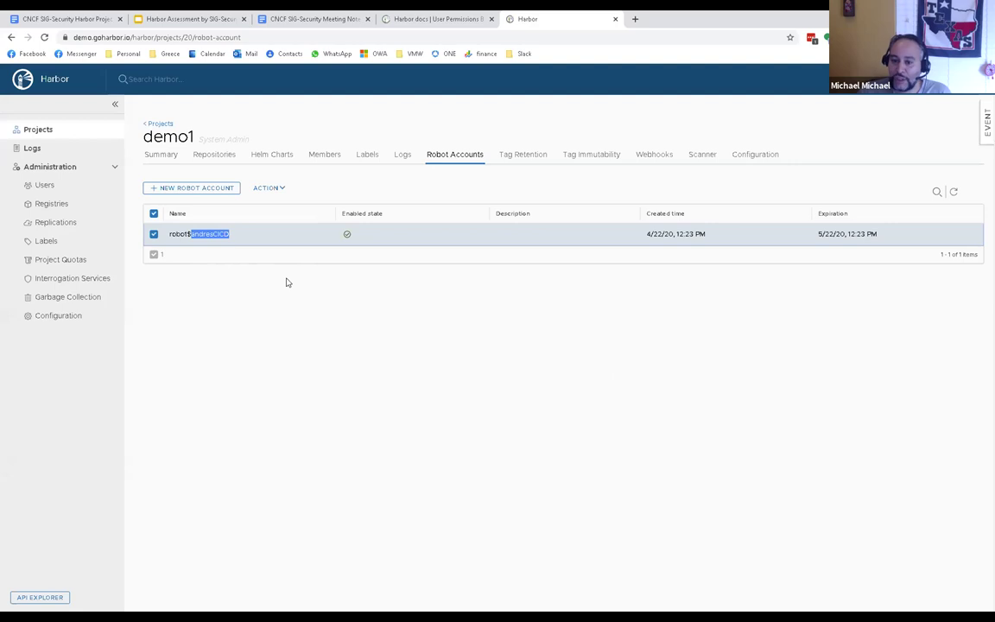
# Step: Review the demo1 project's tag retention rules, tag immutability rules and webhook settings
pyautogui.click(520, 161)
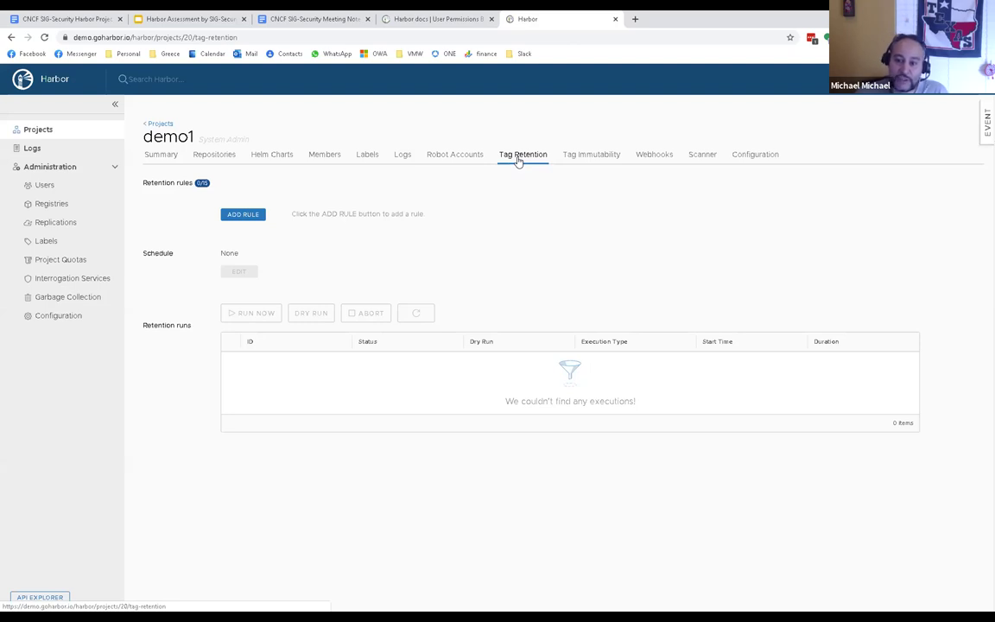
pyautogui.click(563, 160)
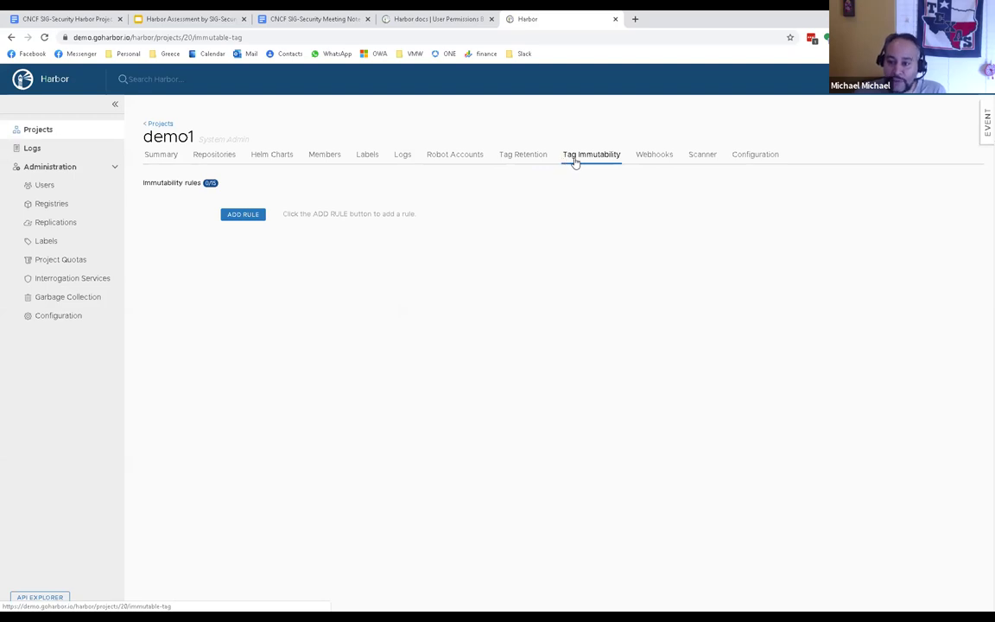
pyautogui.click(660, 160)
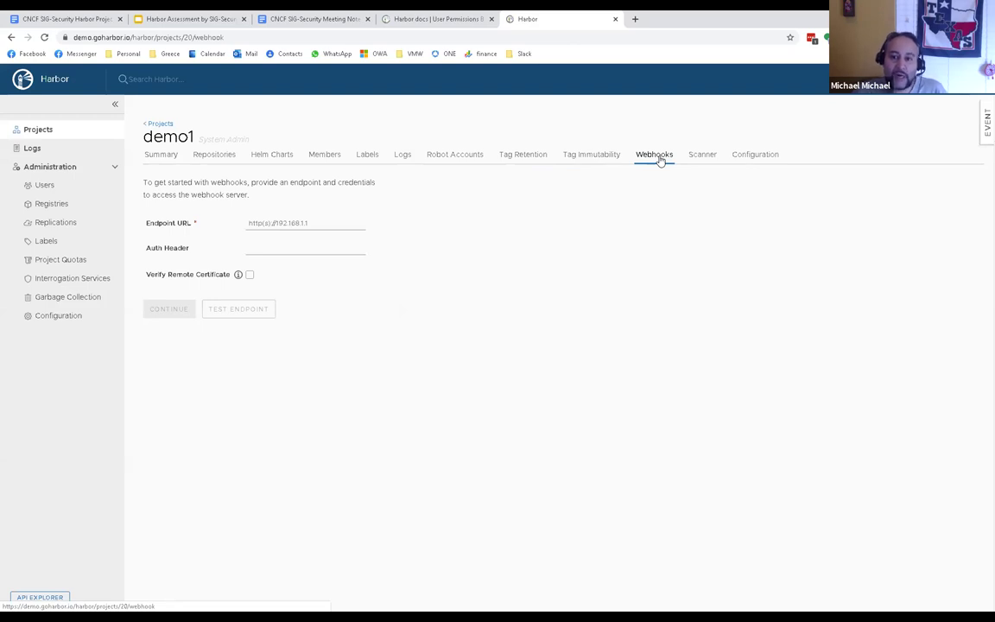
# Step: Search the Harbor documentation for webhooks, read the event table in Configure Webhook Notifications, and return to the demo1 webhook settings
pyautogui.click(404, 20)
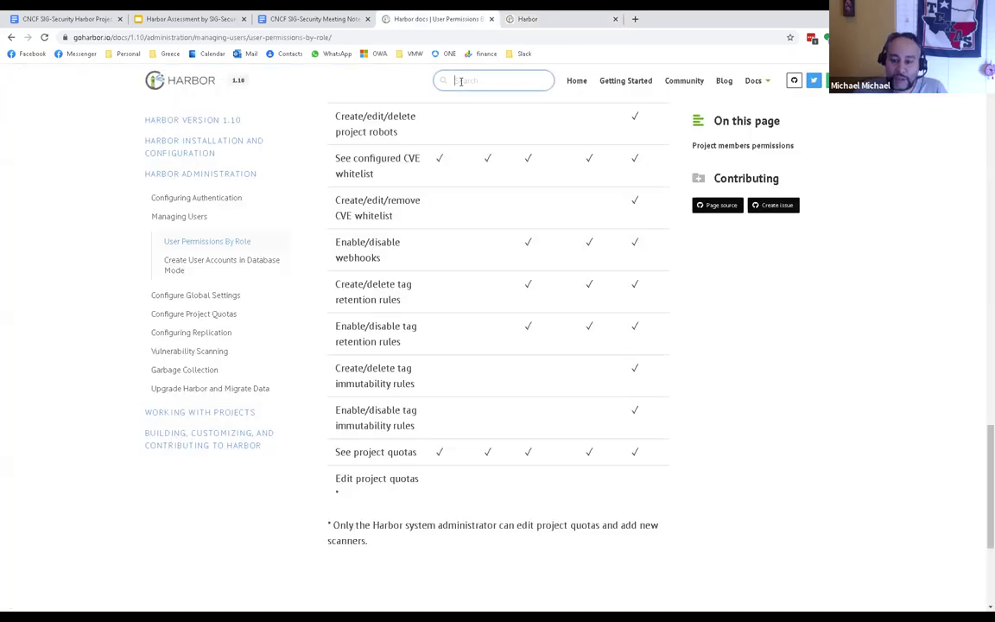
pyautogui.write('web hoo')
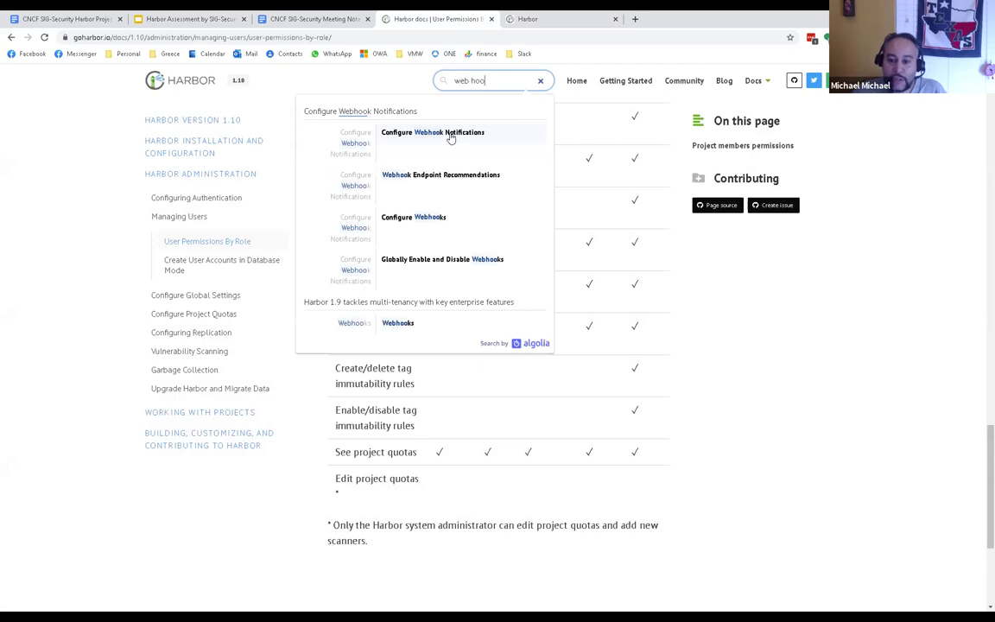
pyautogui.click(451, 135)
pyautogui.scroll(-4, 451, 227)
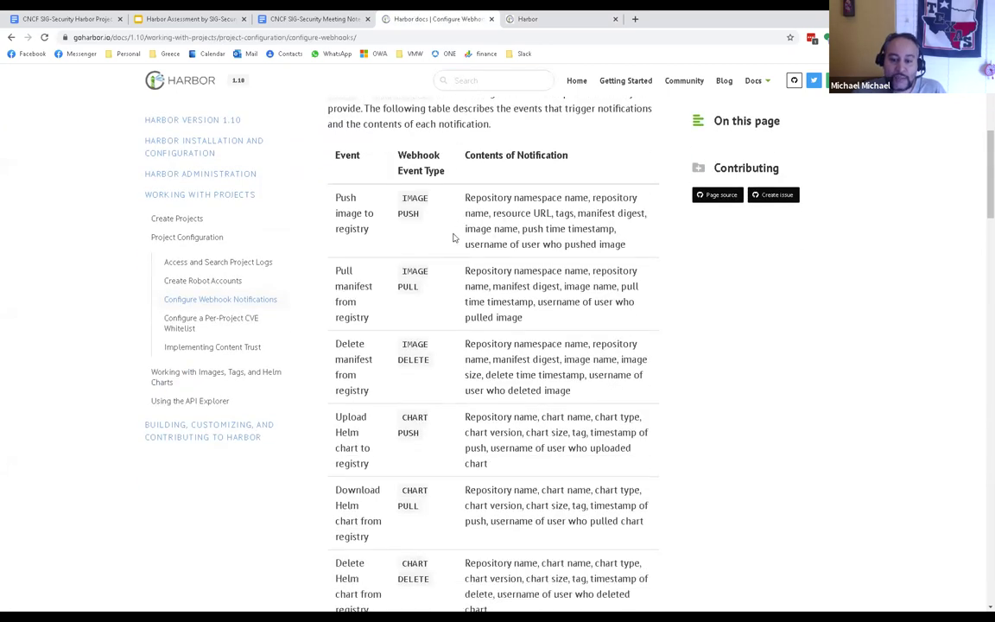
pyautogui.scroll(-3, 453, 237)
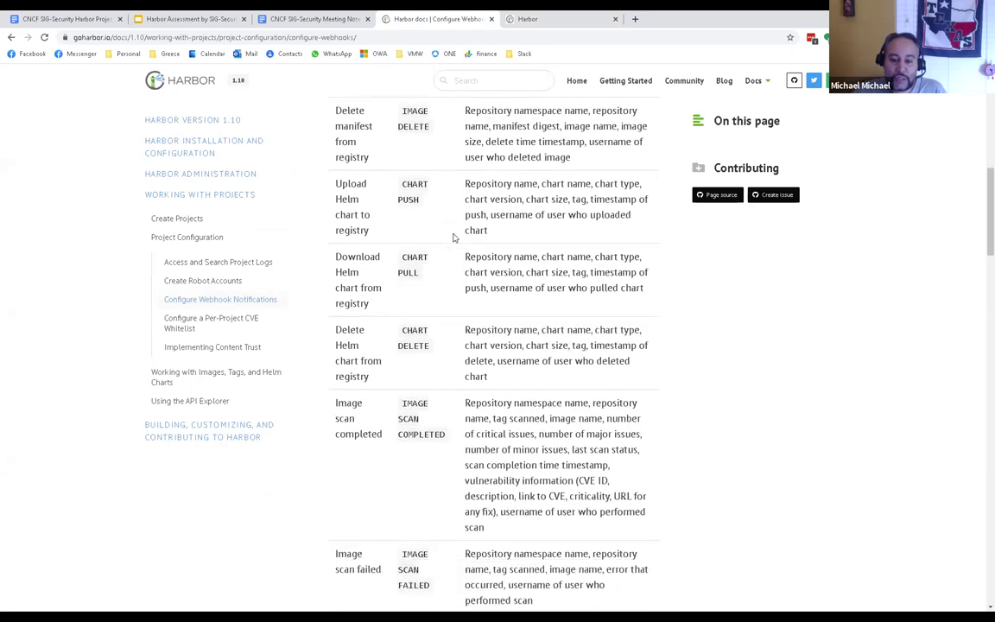
pyautogui.scroll(-2, 453, 238)
pyautogui.hotkey('ctrl', 'shift', 'Tab')
pyautogui.hotkey('ctrl', 'Tab')
pyautogui.hotkey('ctrl', 'Tab')
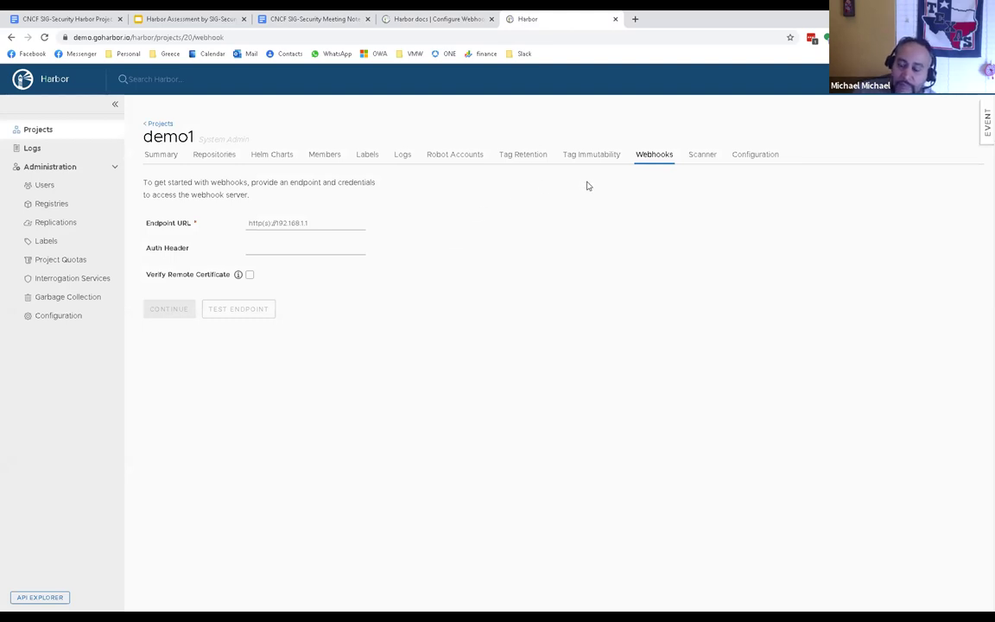
# Step: Review the demo1 project's scanner details, the scanners available for selection, and the project configuration options
pyautogui.click(700, 157)
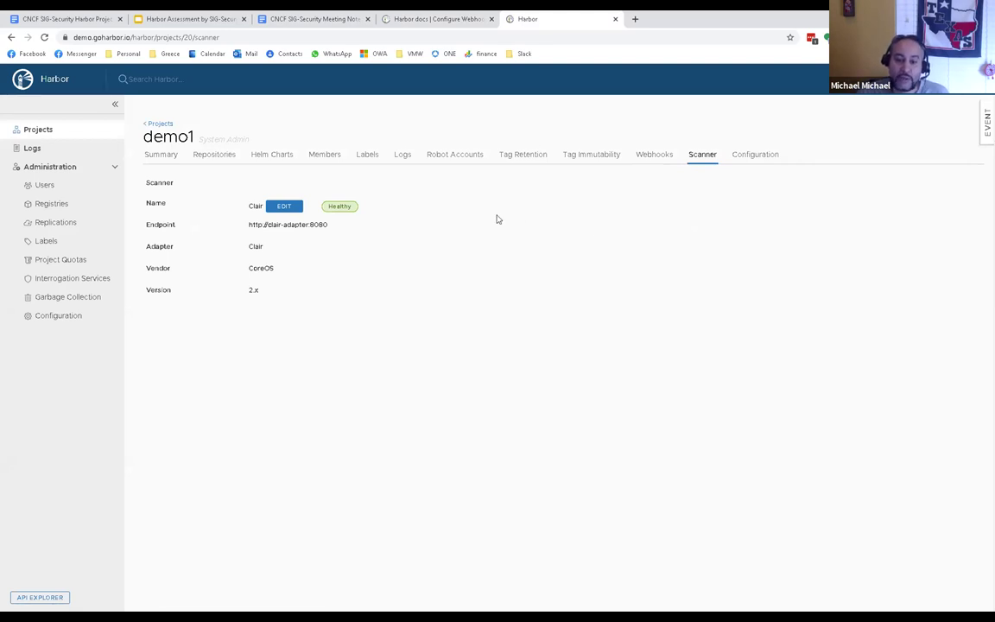
pyautogui.click(292, 208)
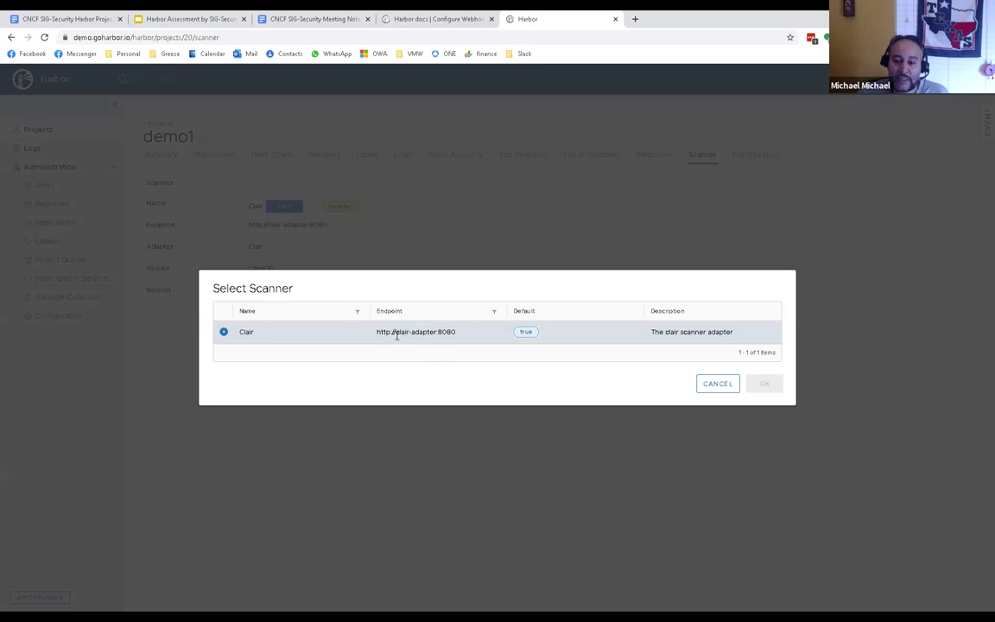
pyautogui.click(722, 388)
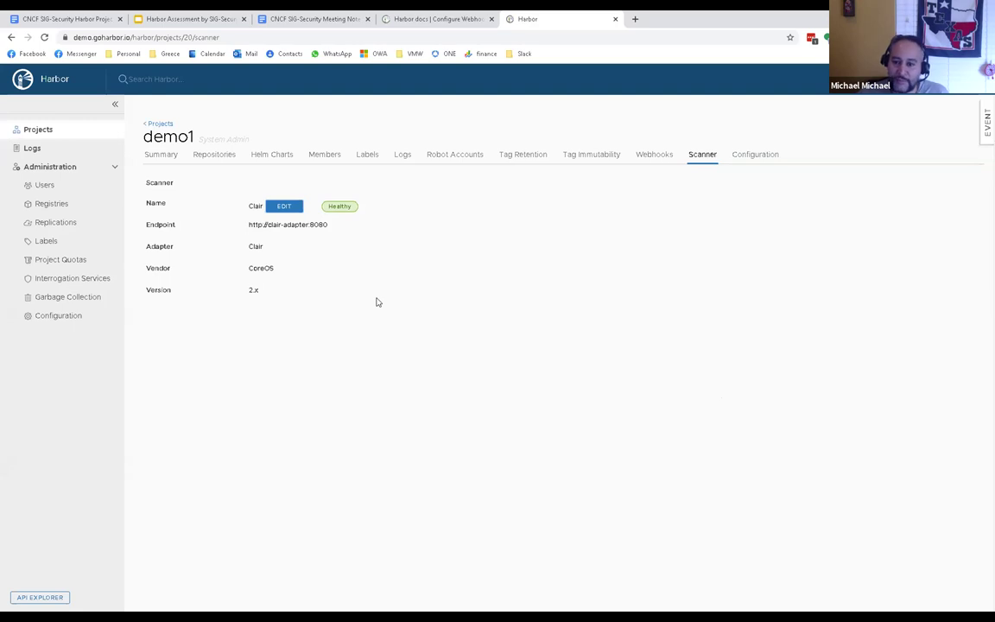
pyautogui.click(748, 155)
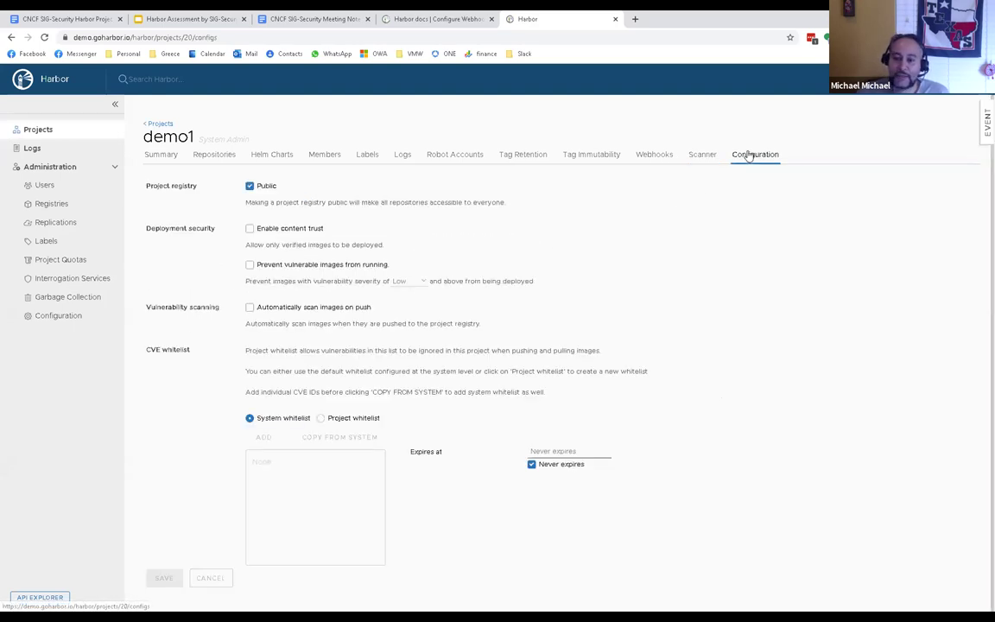
pyautogui.click(701, 159)
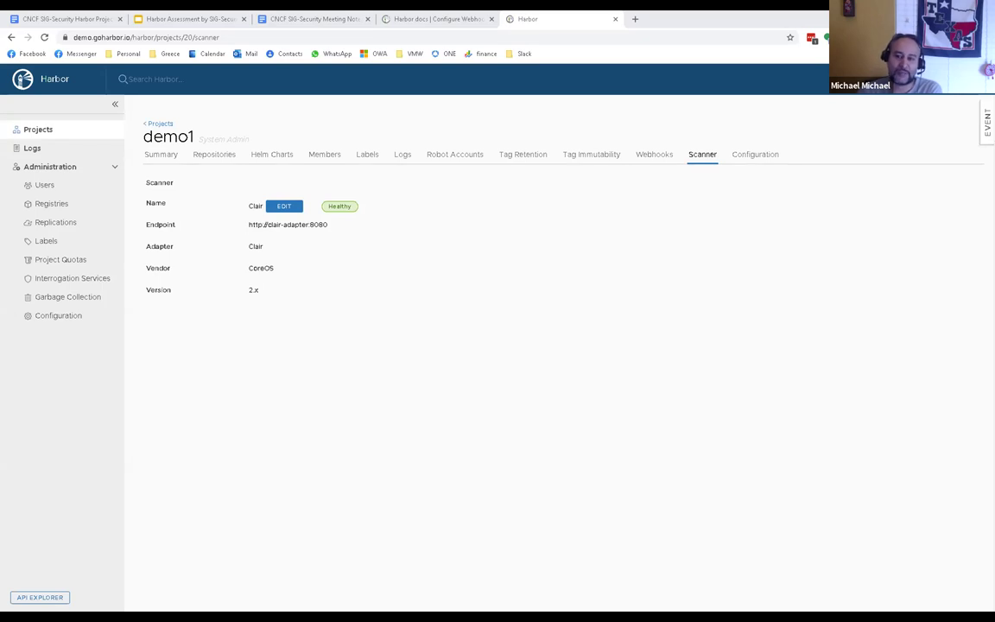
# Step: Search the web for "robot account quay", read the Quay documentation page on robot accounts, and return to the demo1 project
pyautogui.click(637, 19)
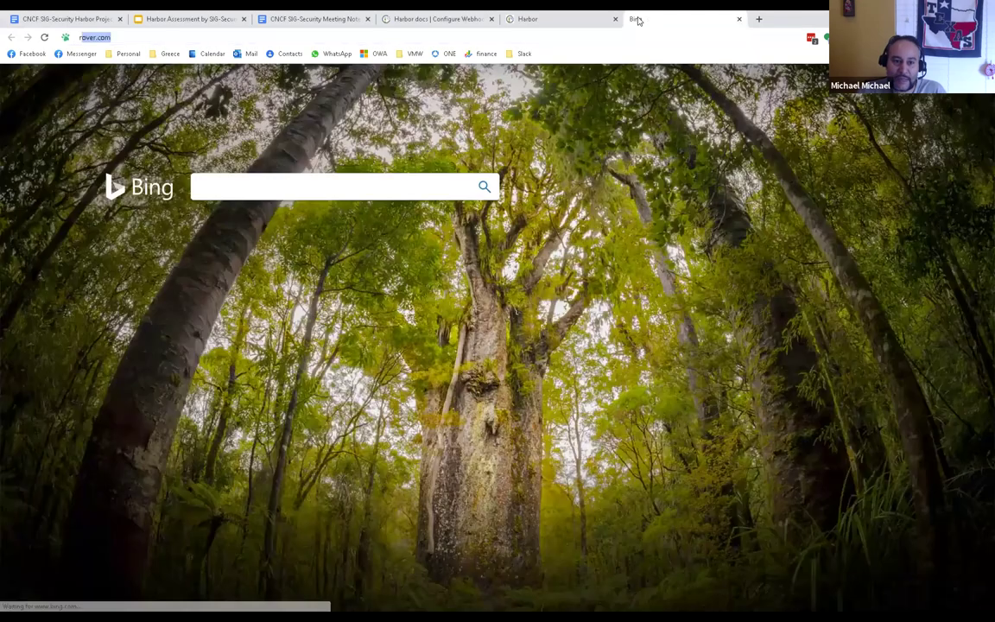
pyautogui.write('robot account qua')
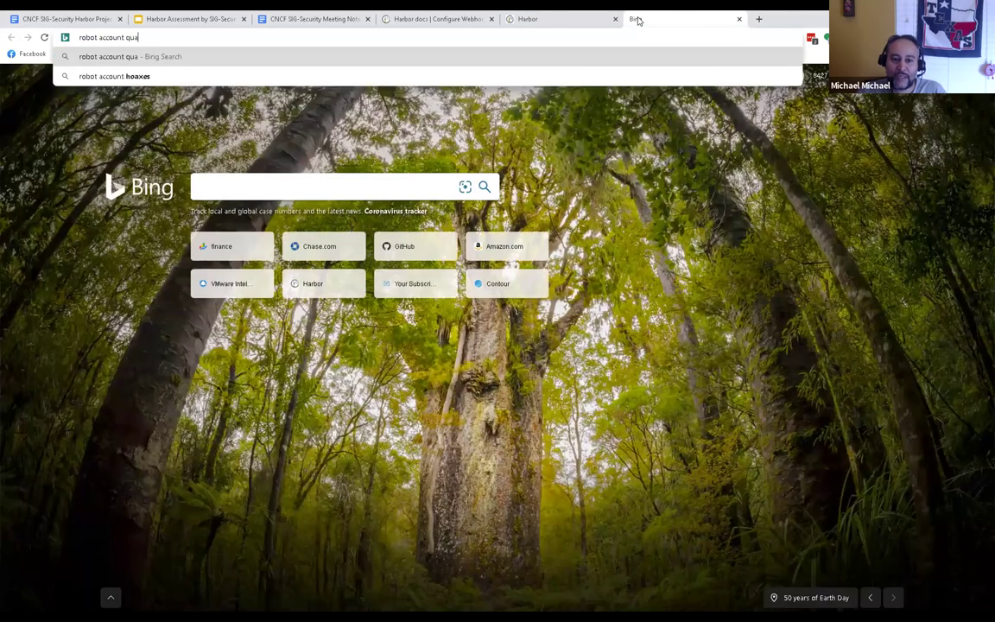
pyautogui.write('y')
pyautogui.press('Return')
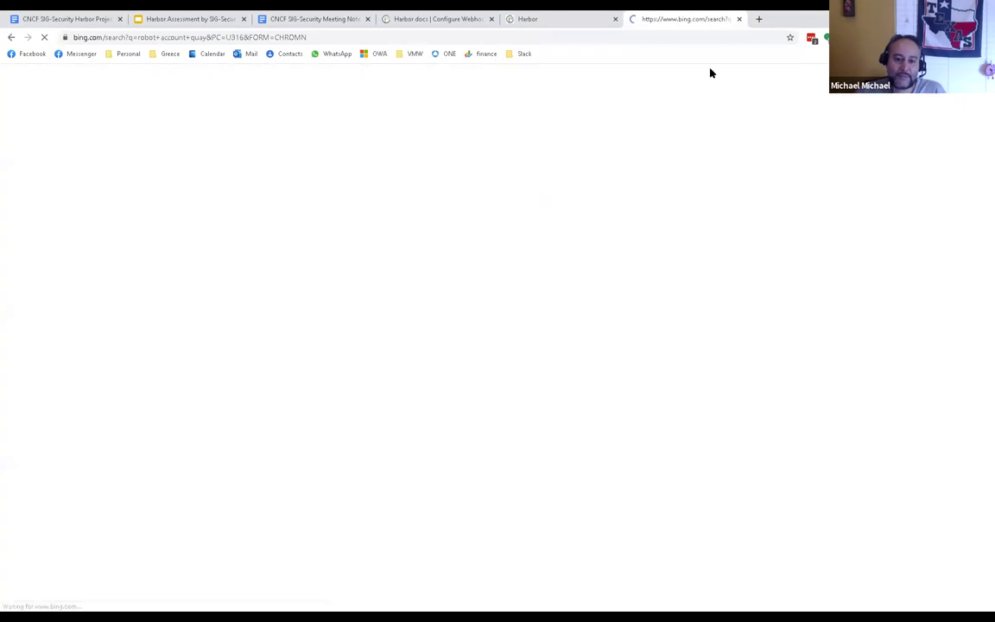
pyautogui.click(172, 192)
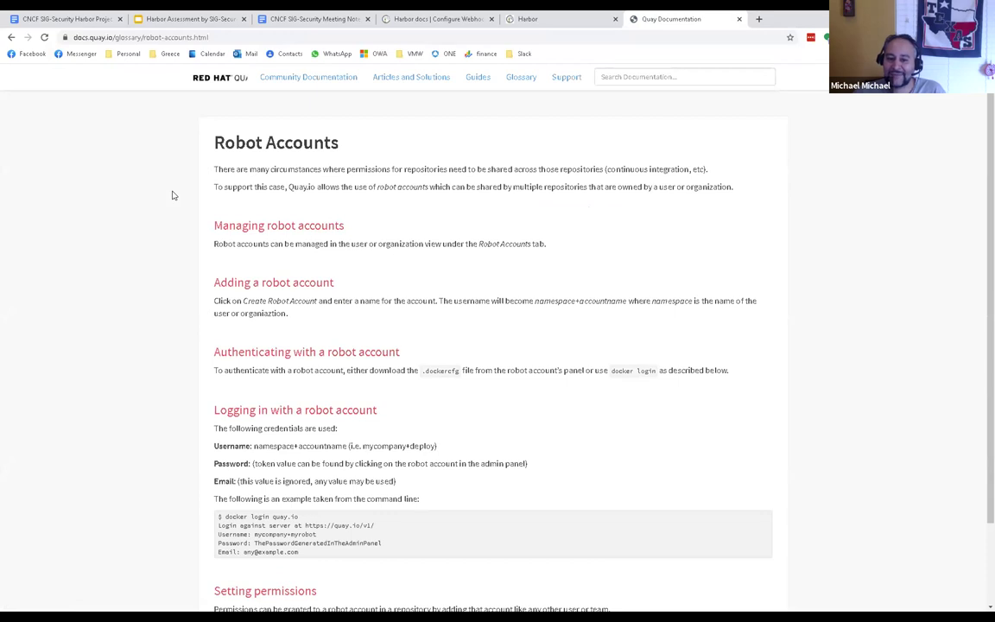
pyautogui.click(739, 19)
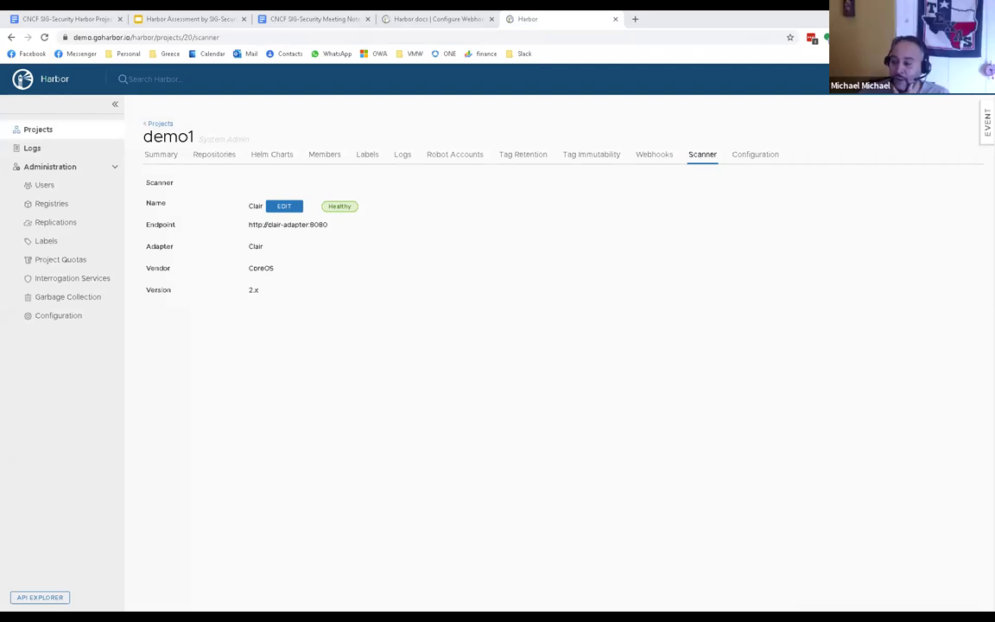
# Step: In demo1's configuration form, enable content trust, prevention of vulnerable images at High severity and above, and automatic scanning on push
pyautogui.click(747, 160)
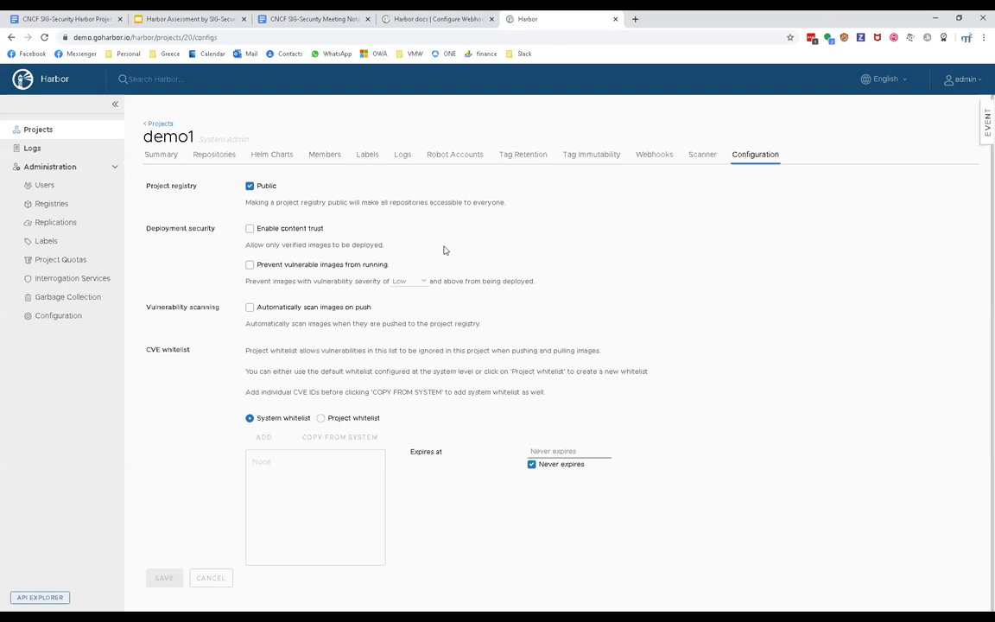
pyautogui.click(249, 229)
pyautogui.moveTo(288, 245); pyautogui.dragTo(383, 248)
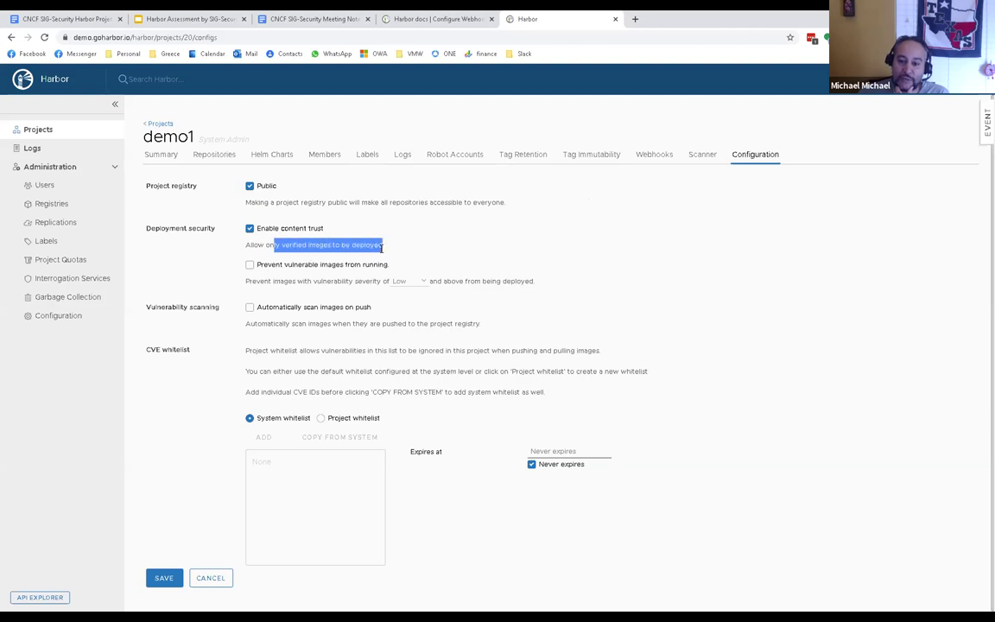
pyautogui.click(250, 265)
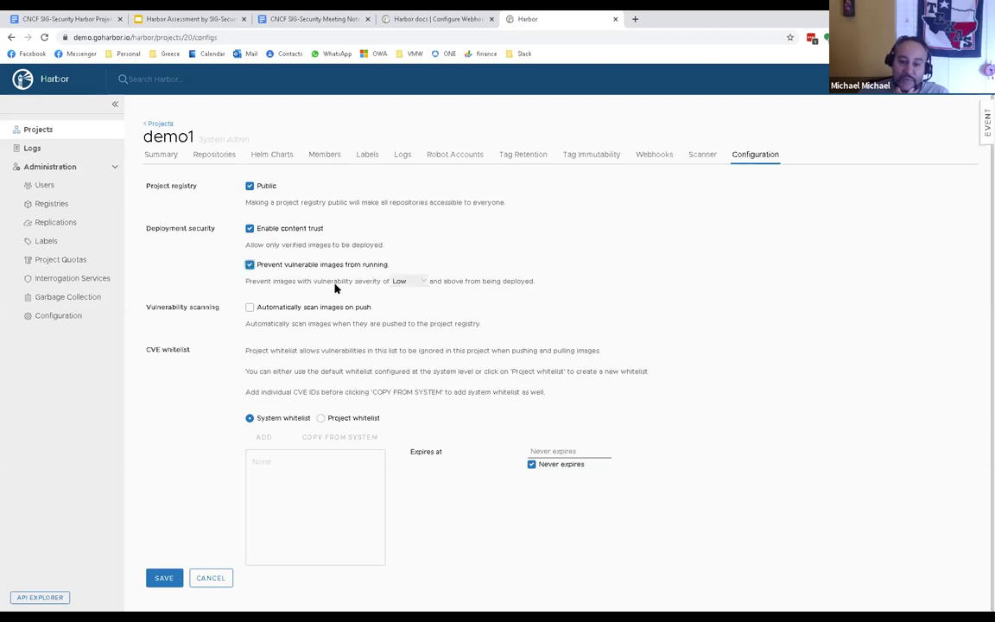
pyautogui.click(408, 282)
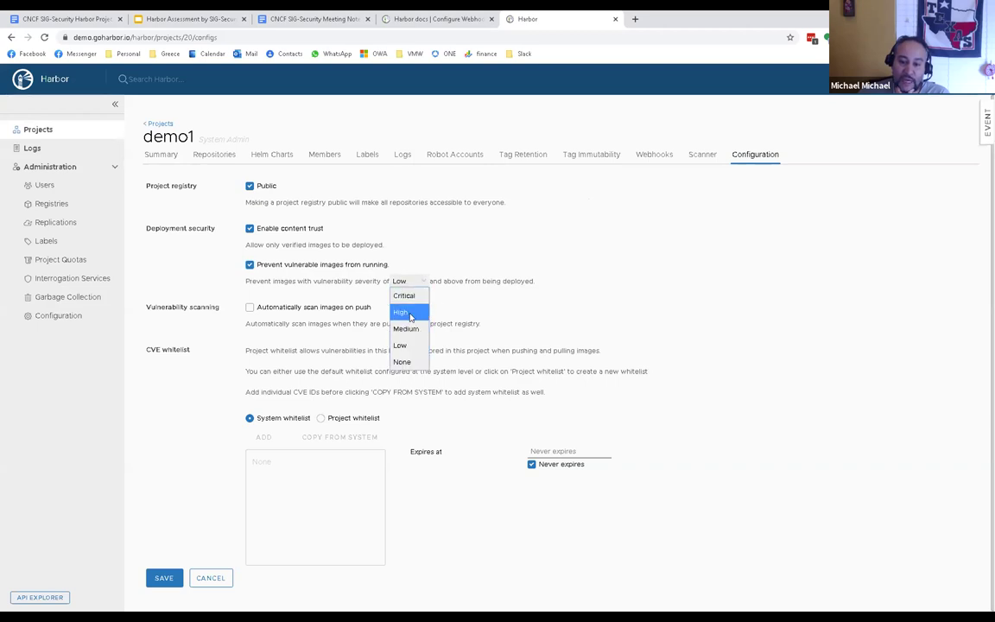
pyautogui.click(405, 312)
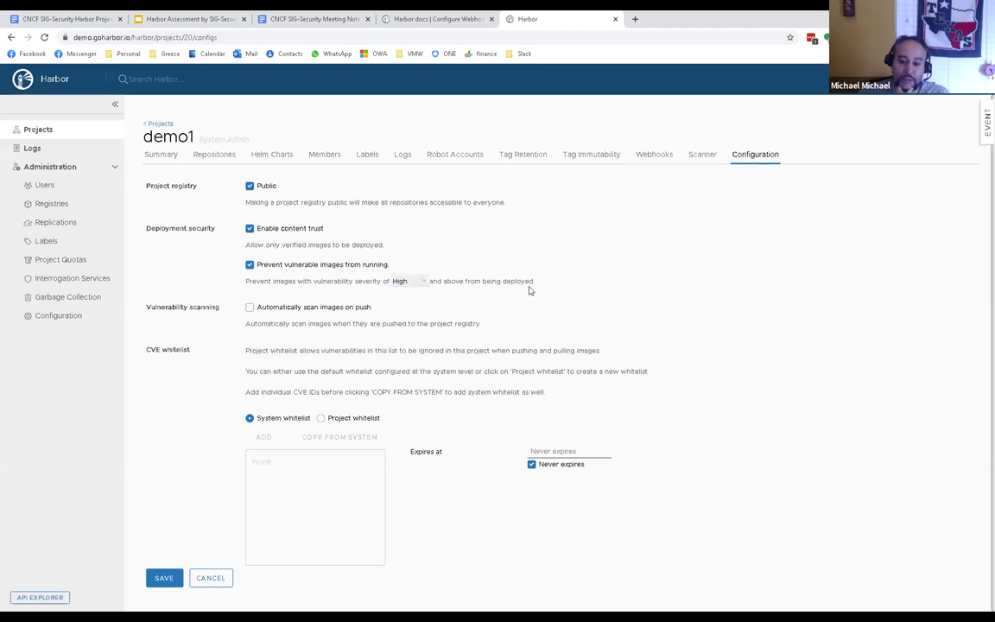
pyautogui.click(250, 308)
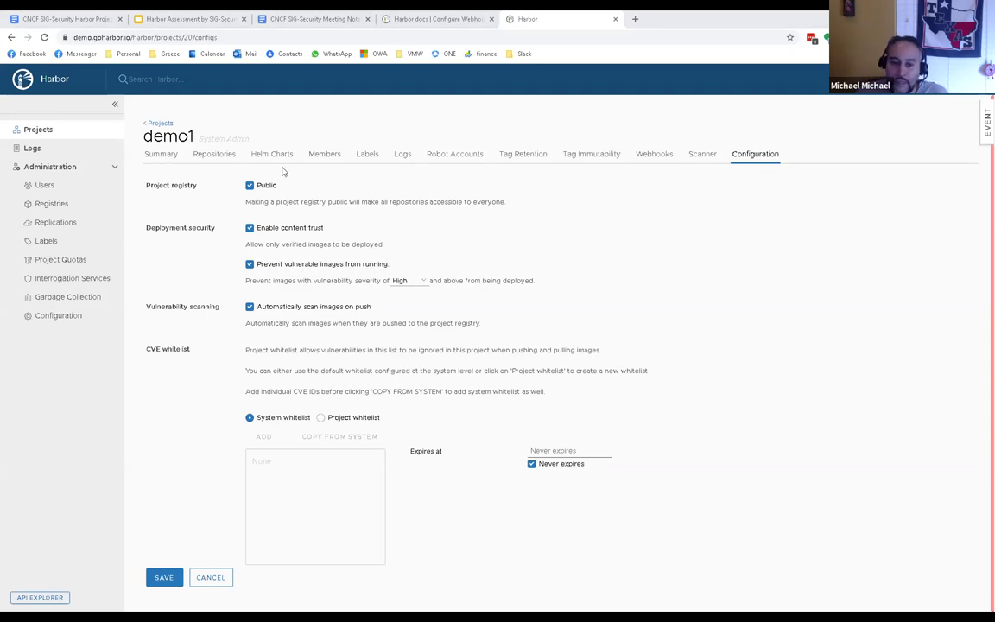
# Step: Open the demo1/nginx repository and examine the vulnerability and signing status of its v1 image
pyautogui.click(214, 157)
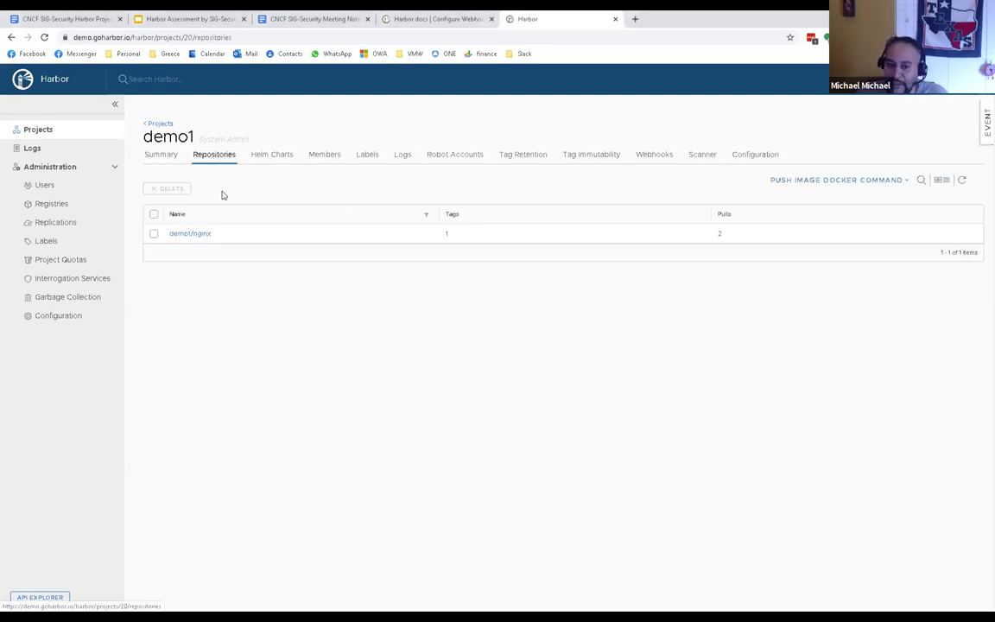
pyautogui.click(199, 234)
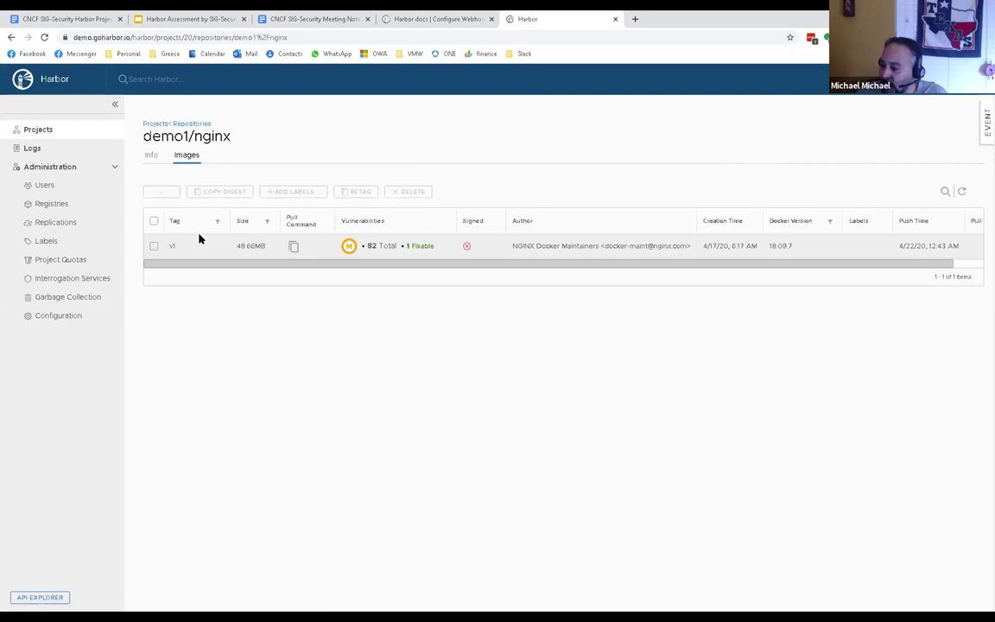
pyautogui.moveTo(373, 250)
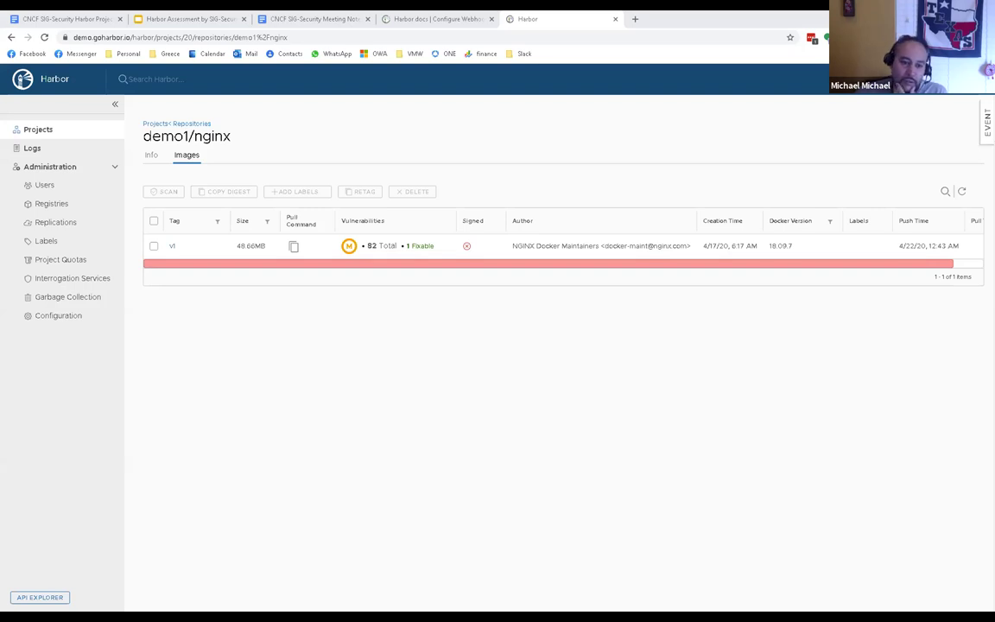
# Step: Look over the system's user list and check the members and roles of the company project
pyautogui.click(45, 186)
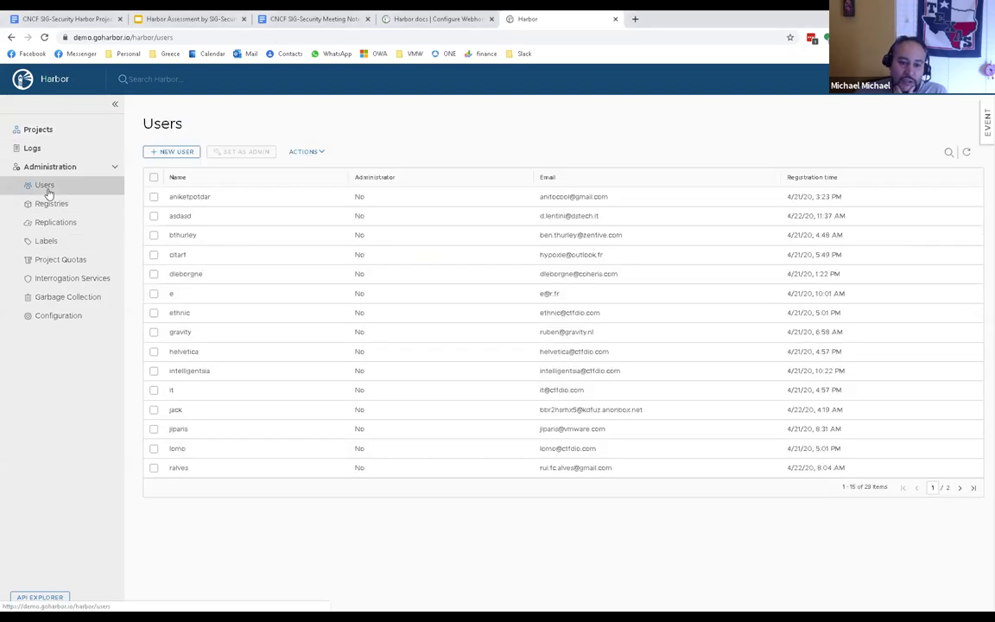
pyautogui.click(36, 134)
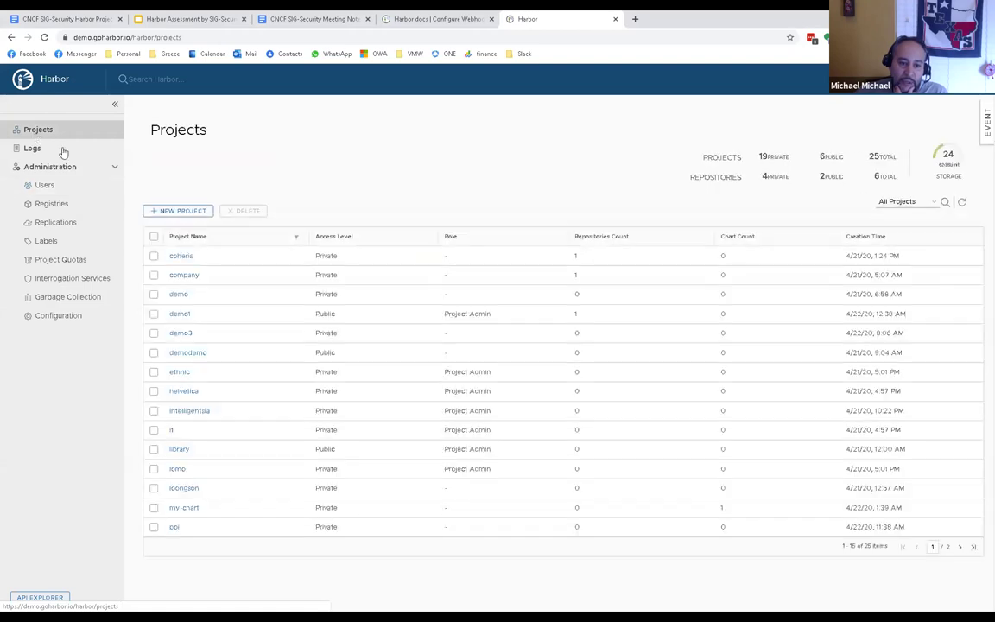
pyautogui.click(180, 275)
pyautogui.click(324, 156)
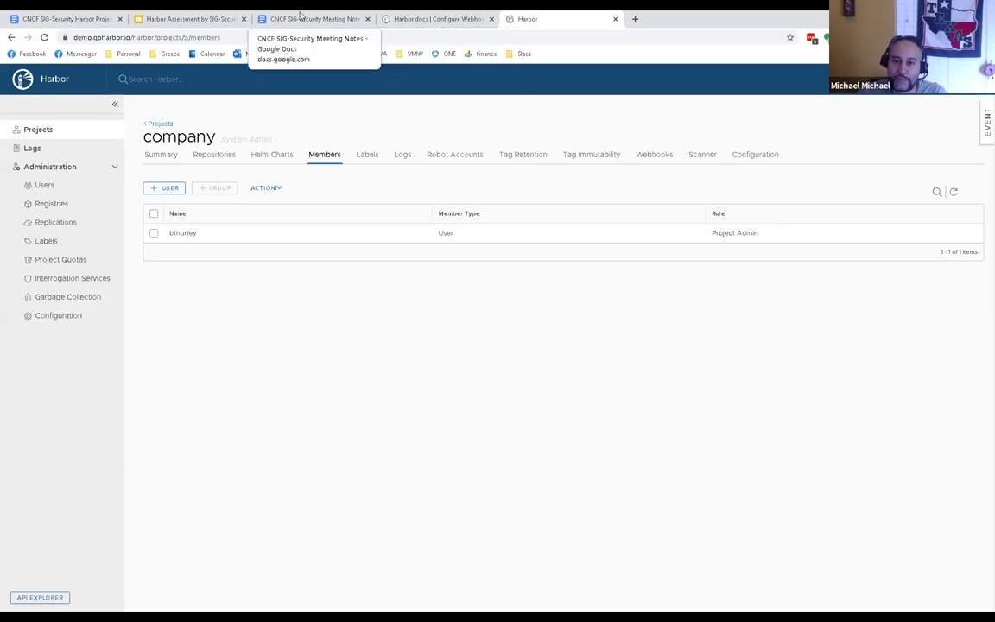
# Step: Switch to the Harbor Assessment by SIG-Security deck in Google Slides and present it full screen from the Overview of Actors & Tenancy slide
pyautogui.click(175, 19)
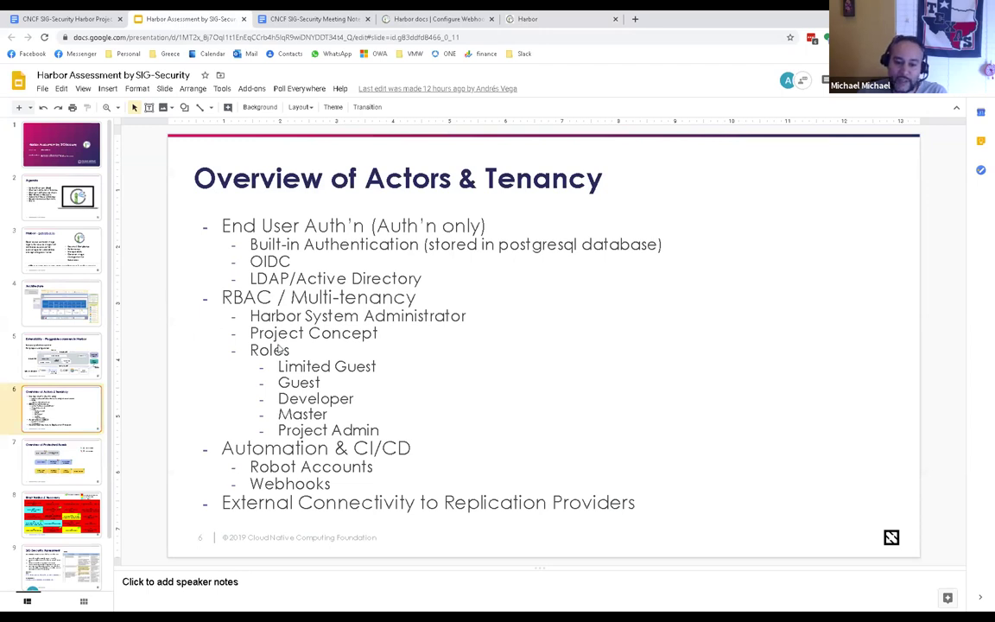
pyautogui.click(887, 93)
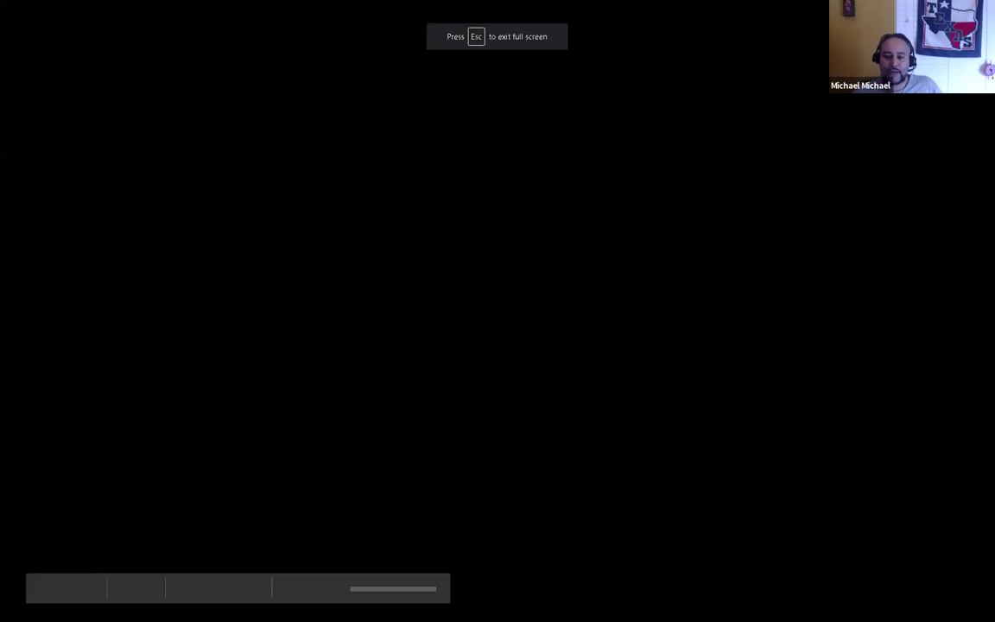